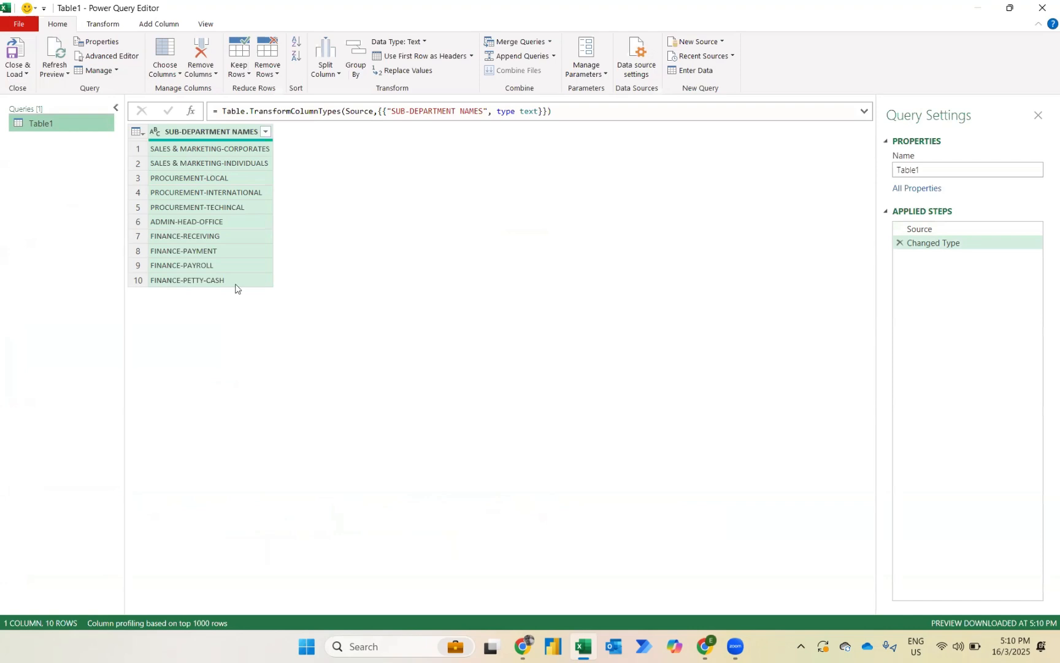
Duplicate the Table1 query and split the duplicate's SUB-DEPARTMENT NAMES column at the left-most "-" delimiter
right_click(57, 121)
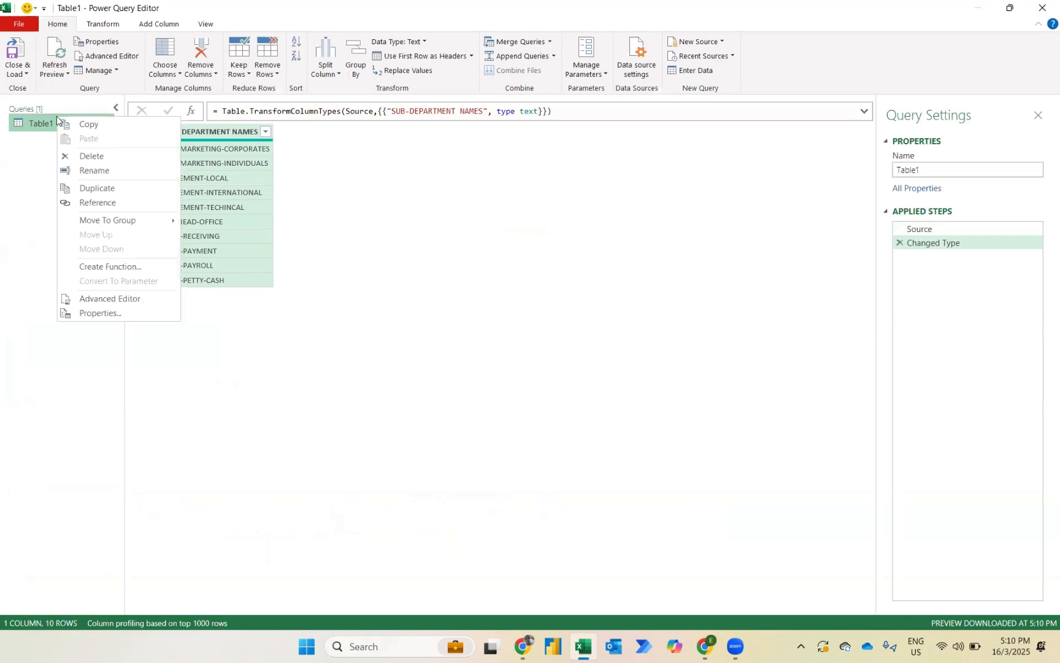
click(86, 190)
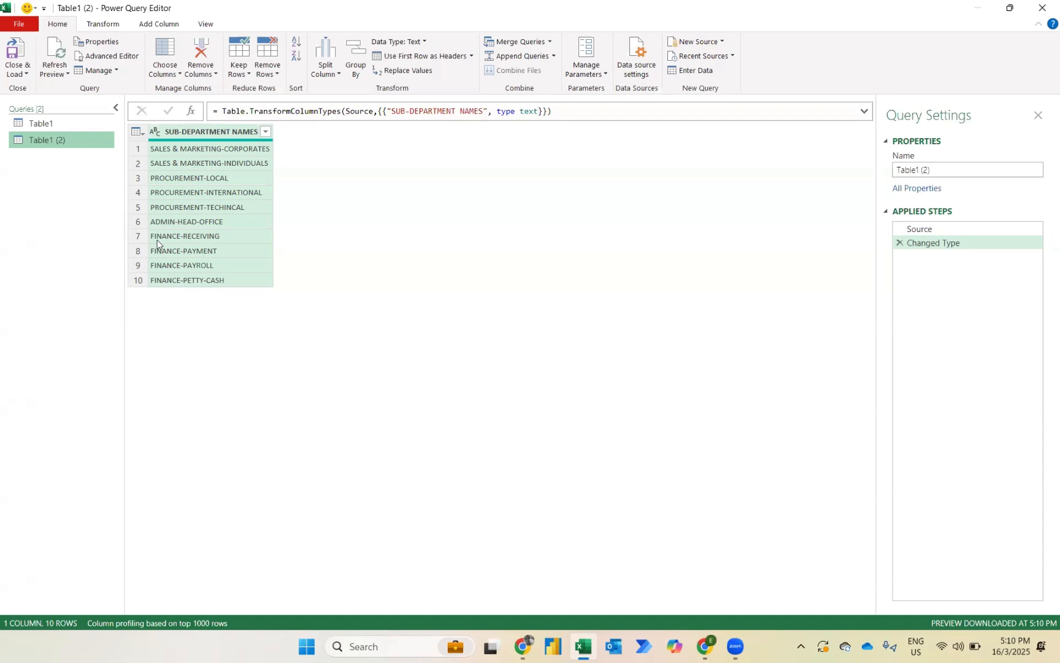
click(326, 64)
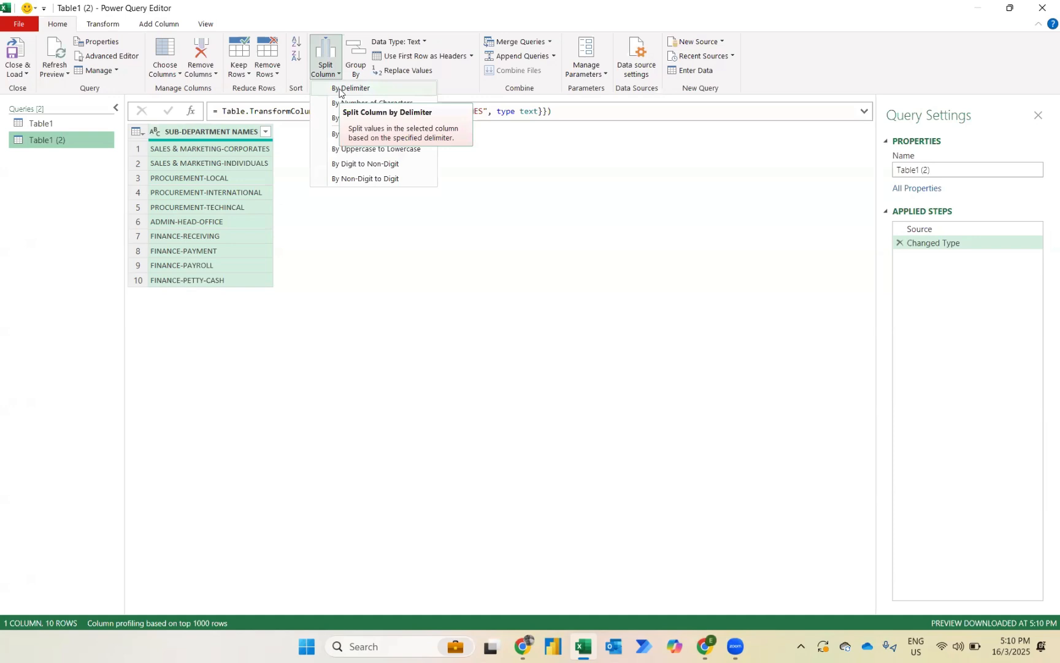
key(Return)
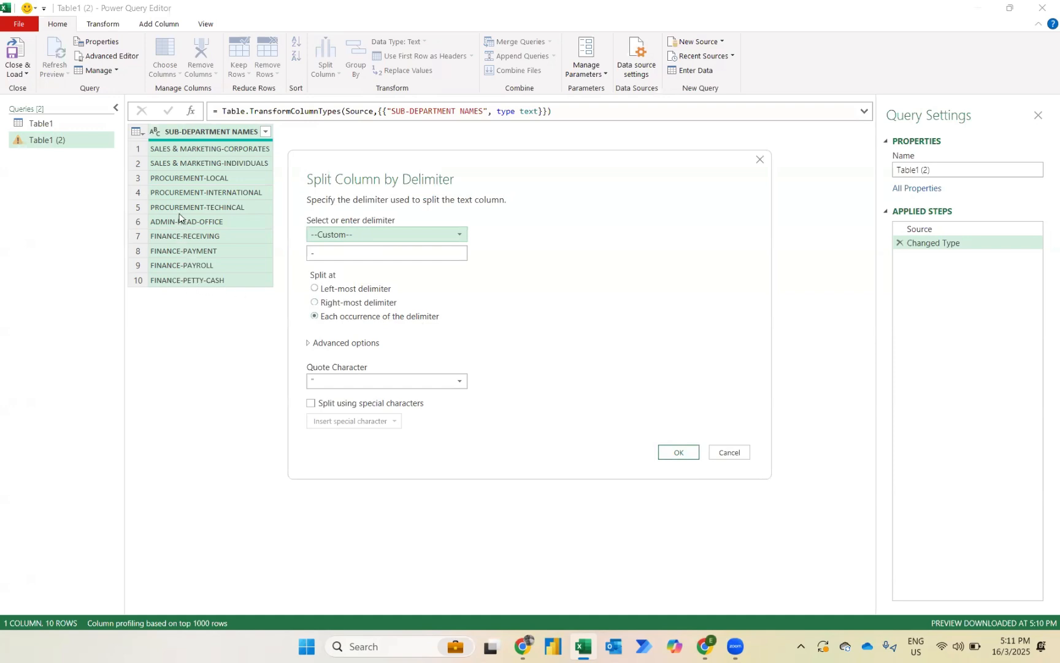
click(314, 291)
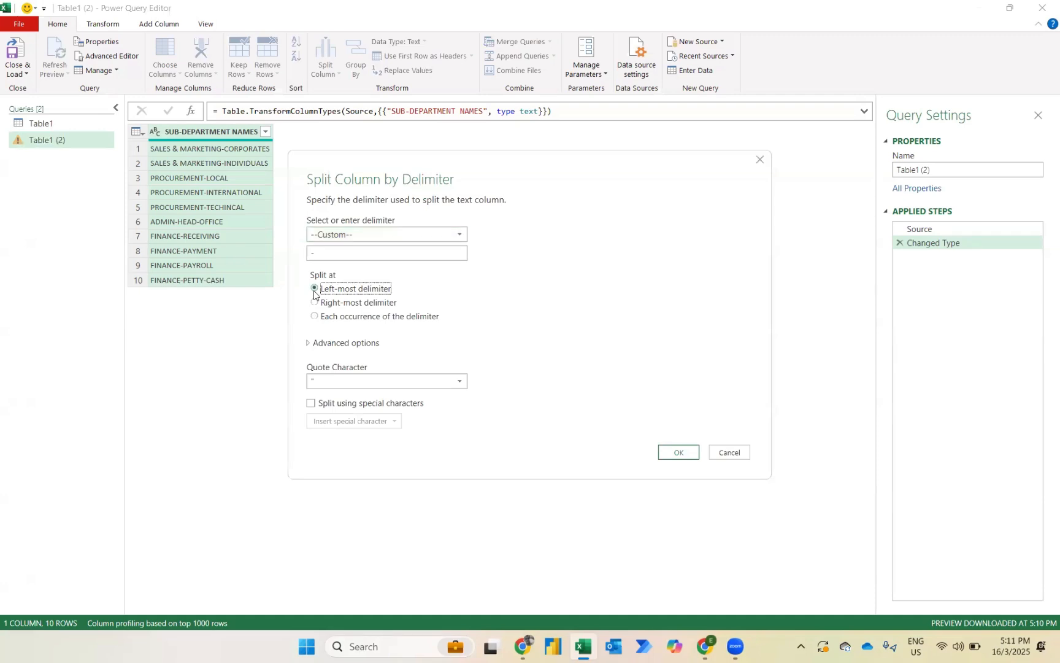
click(679, 452)
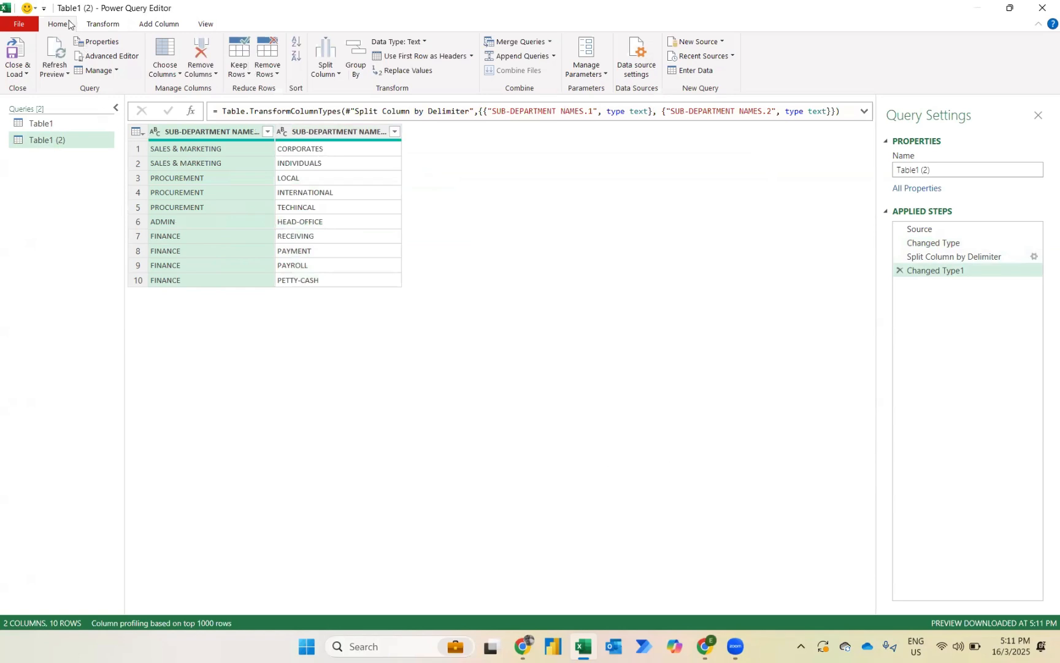
Group the duplicated query by SUB-DEPARTMENT NAMES.1 with a Count Rows operation in a new column named Count
click(109, 27)
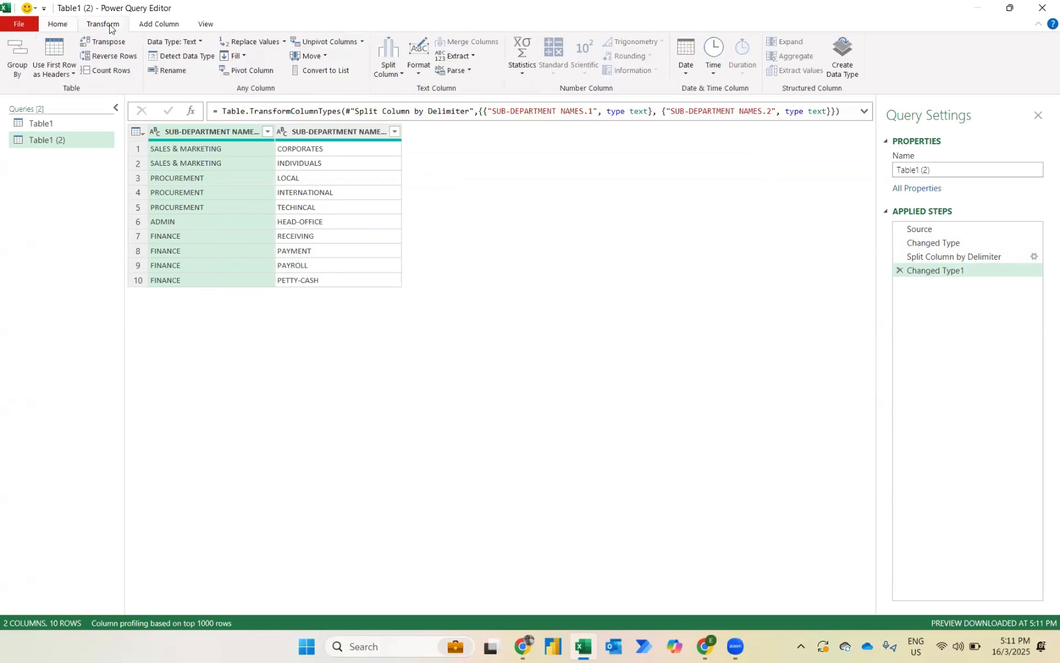
click(20, 56)
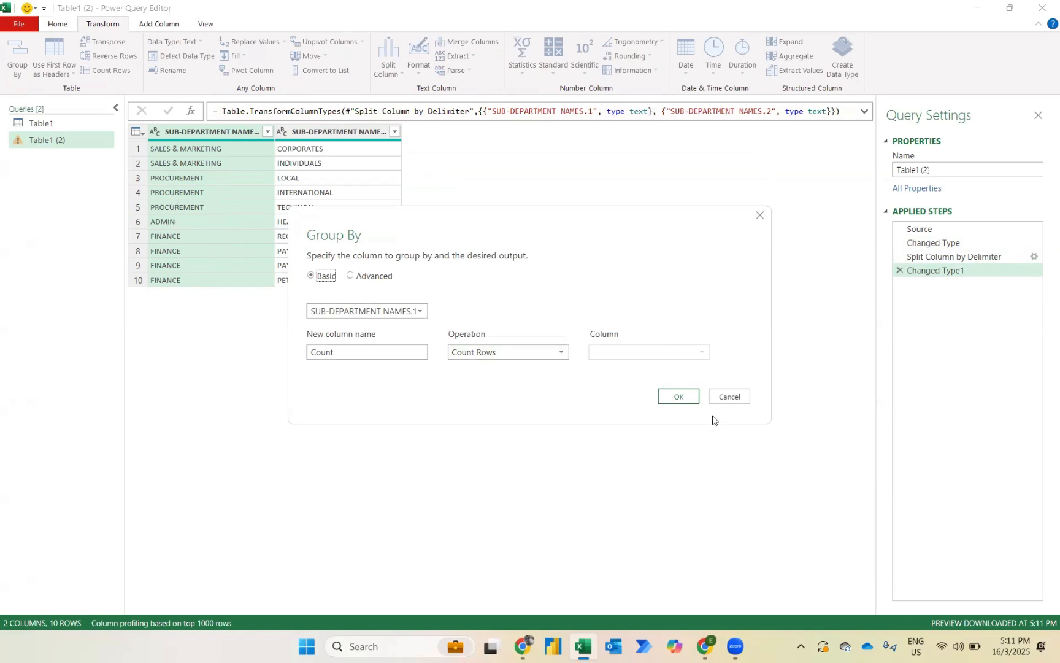
click(661, 398)
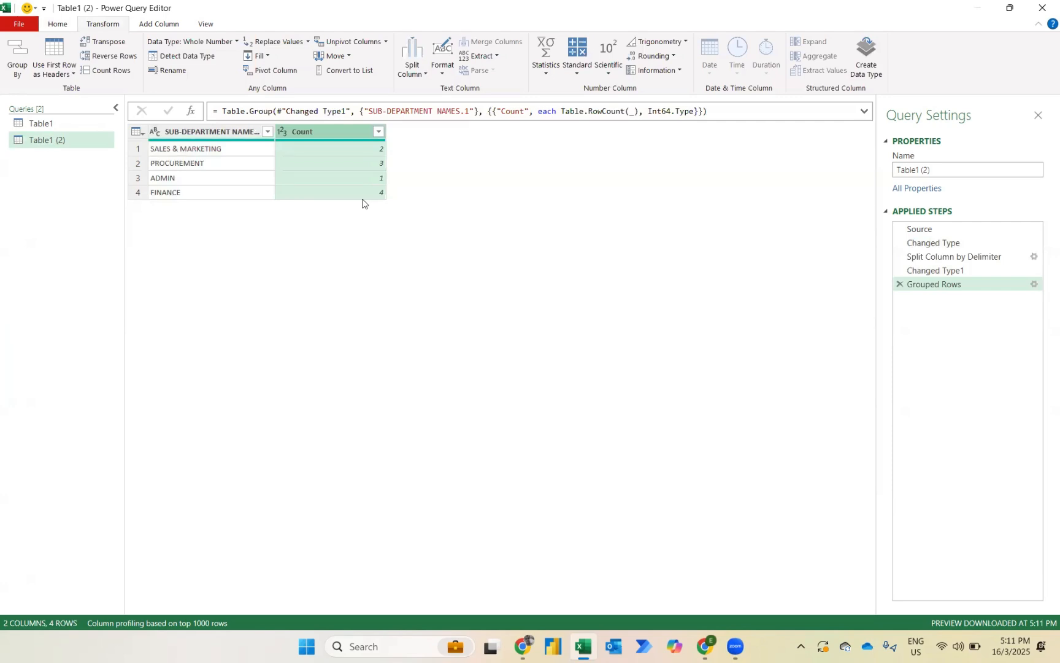
In the Table1 query, duplicate the SUB-DEPARTMENT NAMES column and split the copy at the left-most "-" delimiter
click(51, 122)
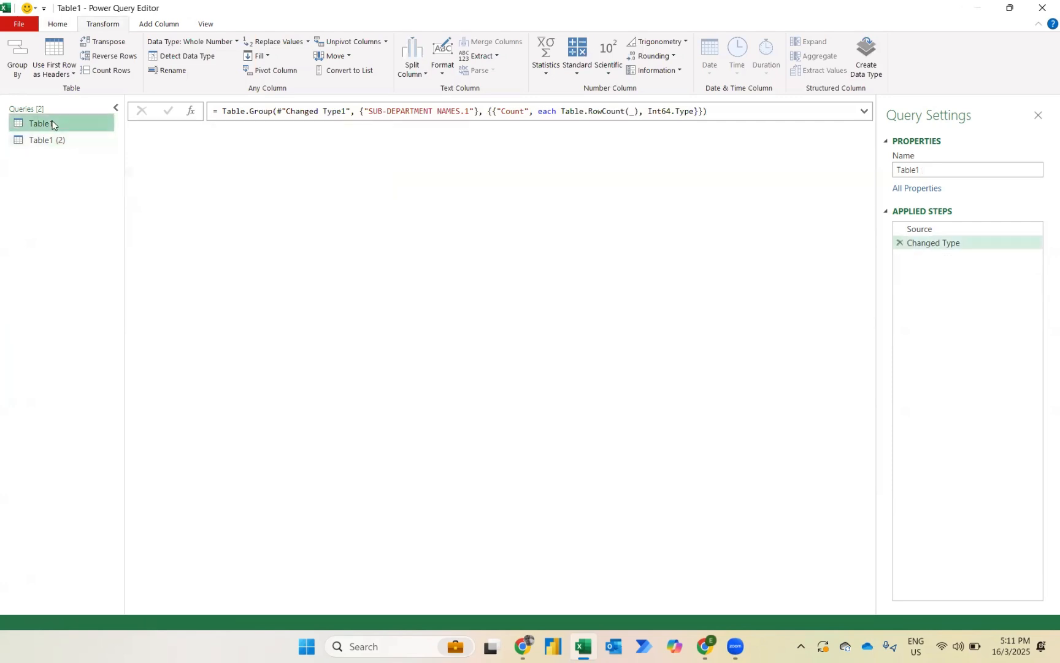
right_click(211, 132)
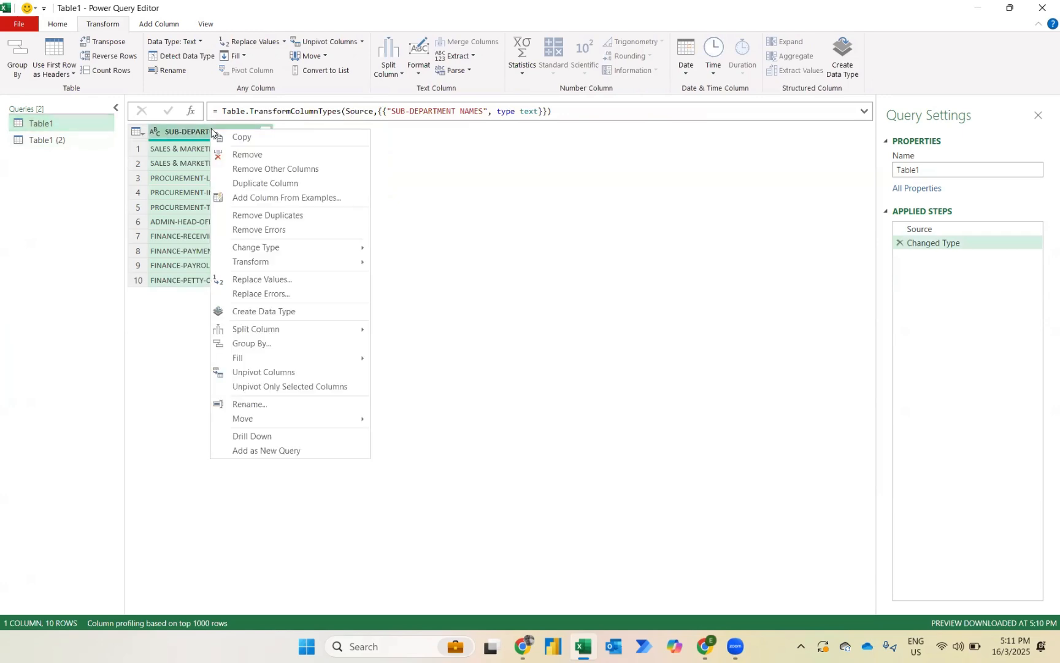
click(245, 182)
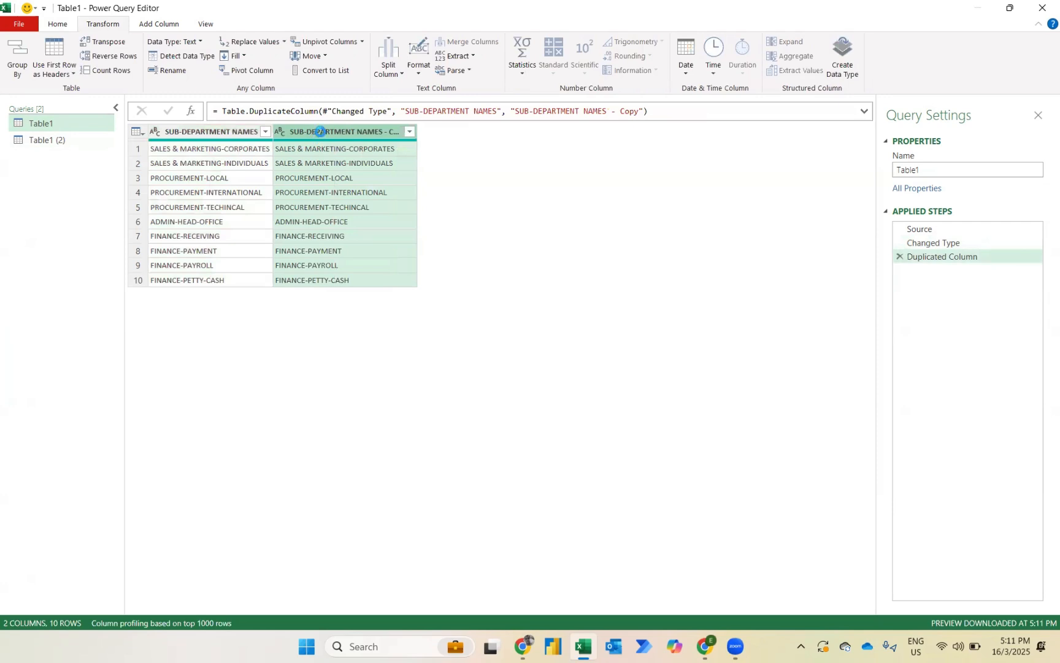
click(388, 68)
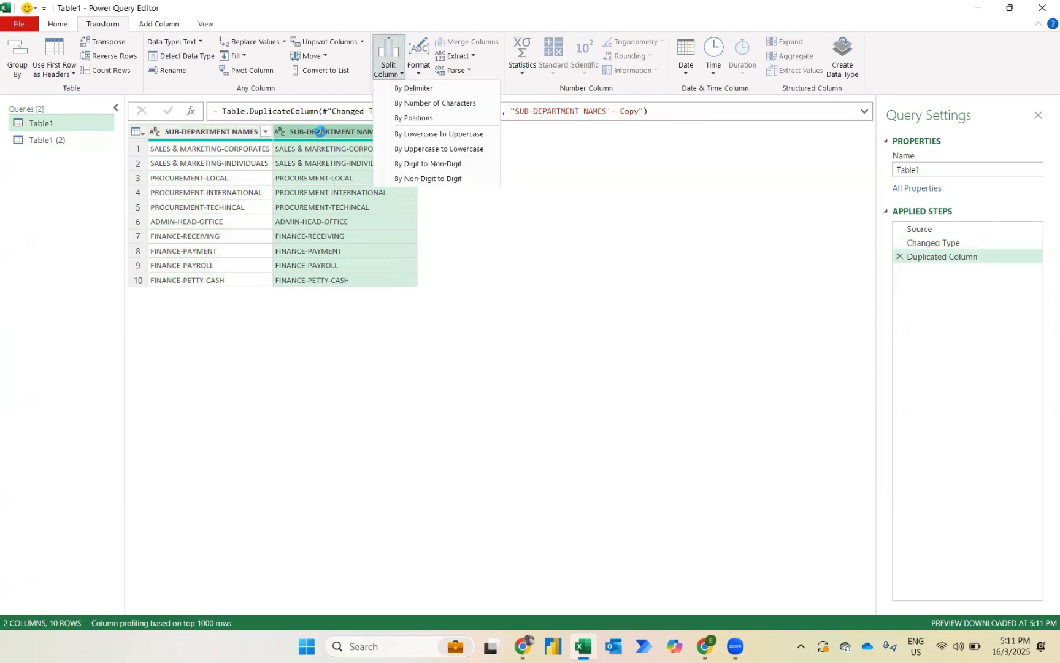
click(406, 89)
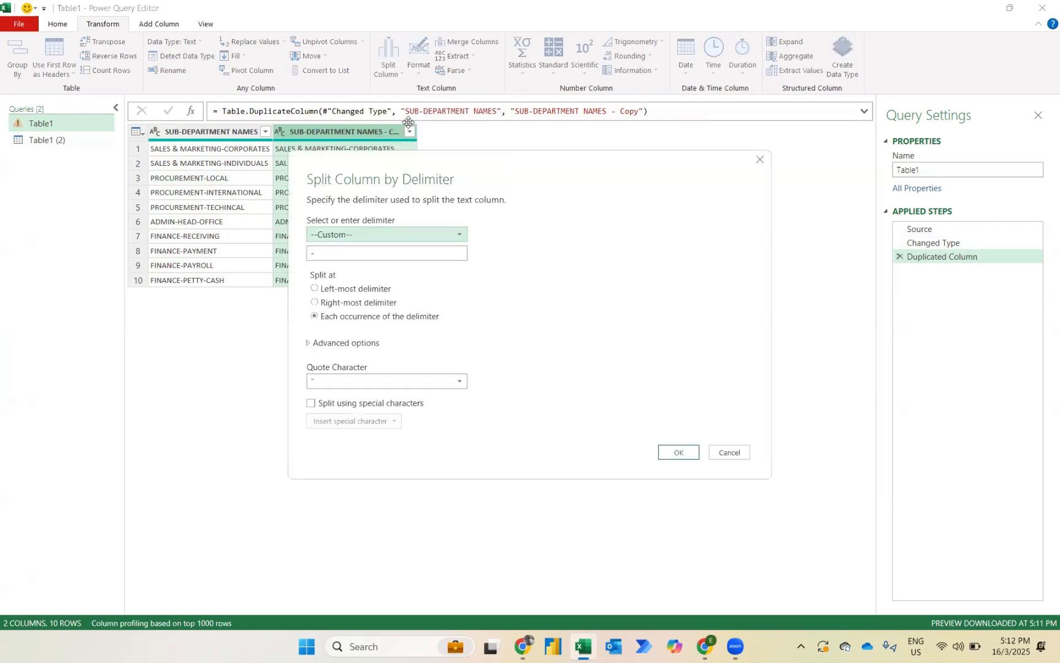
click(320, 288)
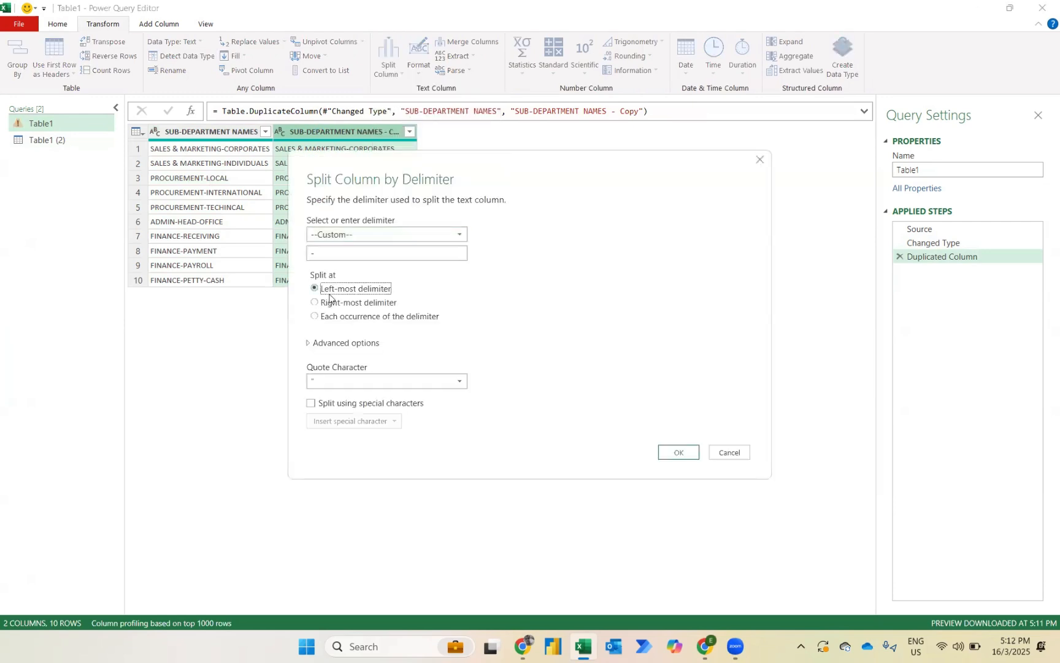
click(678, 451)
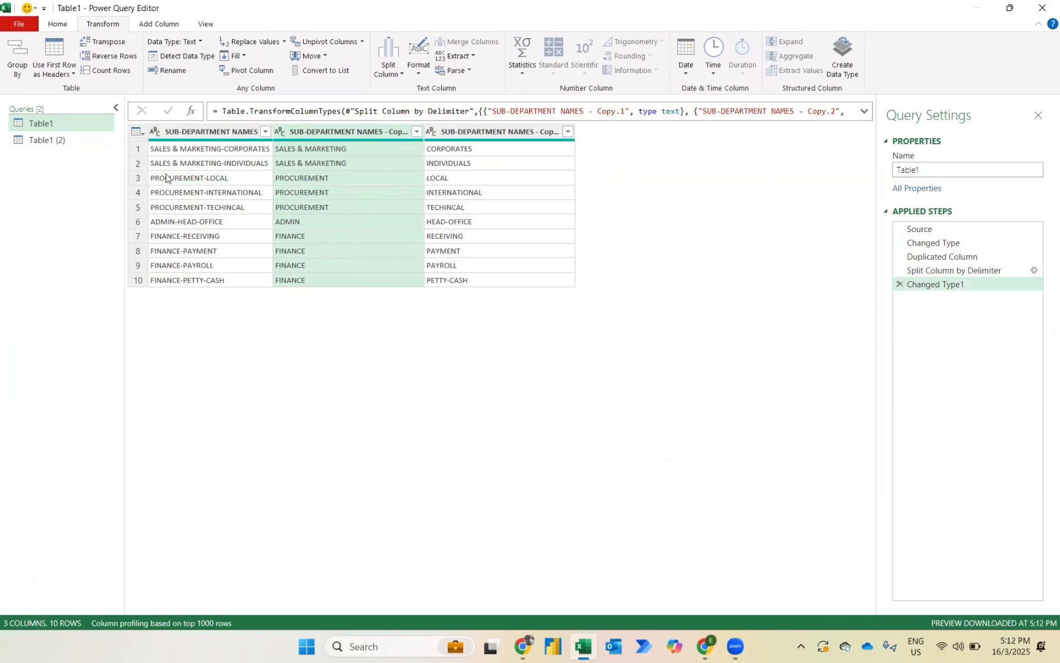
Merge Table1 with Table1 (2) as a Left Outer join, matching SUB-DEPARTMENT NAMES - Copy.1 to SUB-DEPARTMENT NAMES.1
click(52, 25)
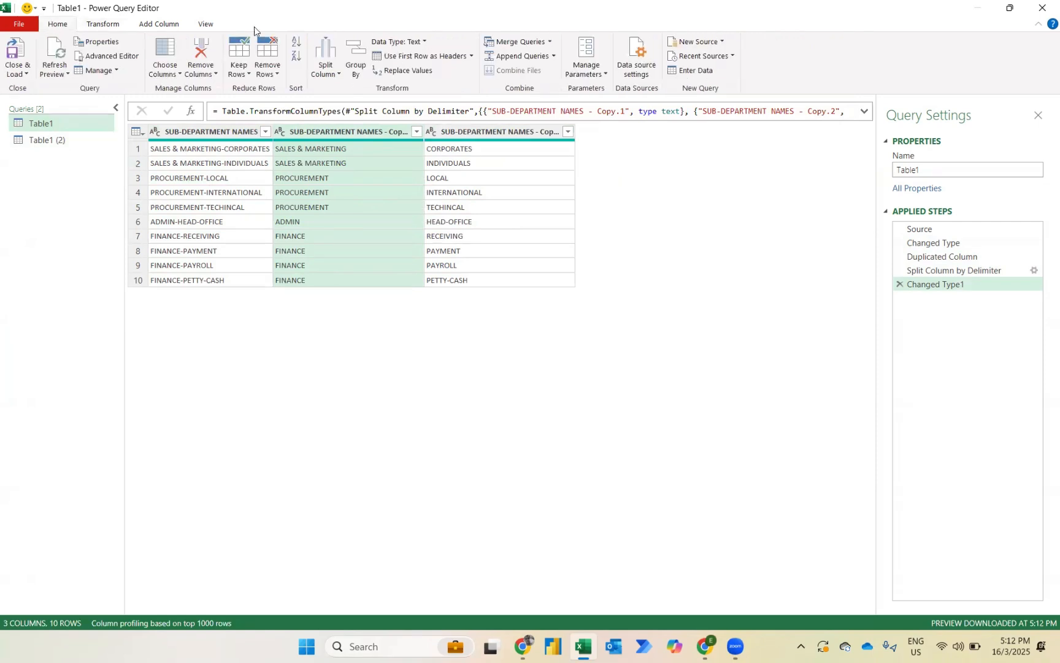
click(485, 36)
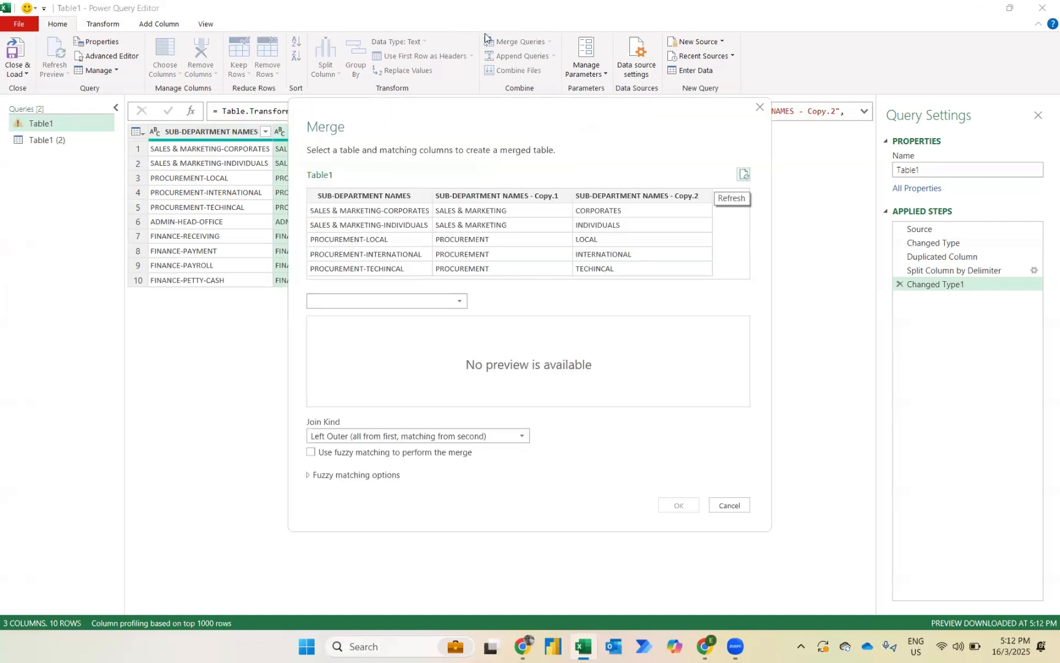
click(460, 300)
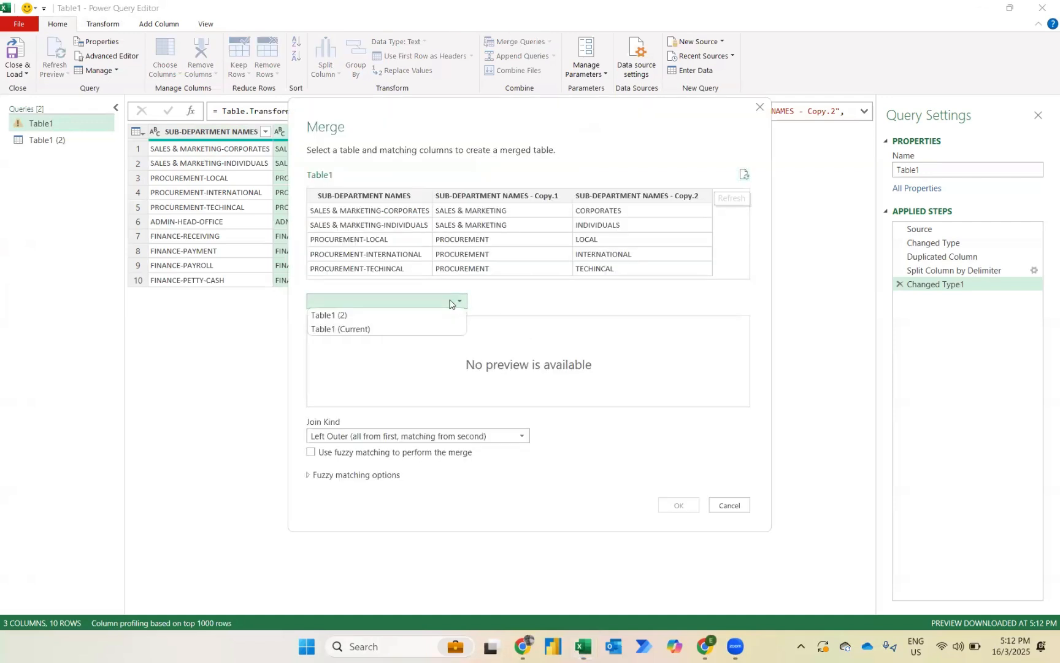
click(386, 317)
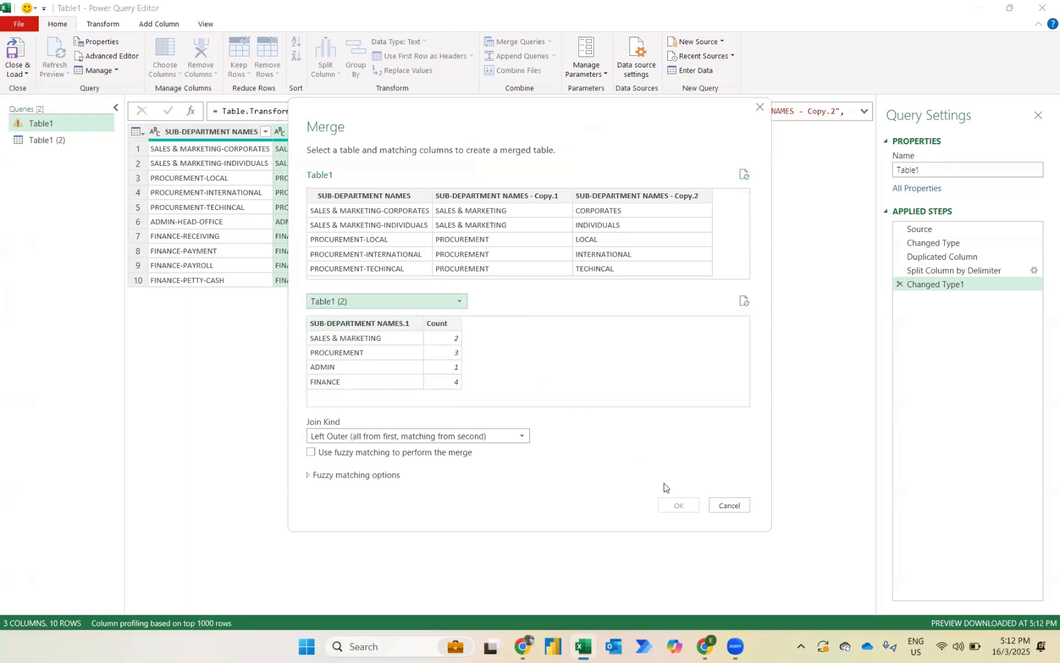
click(468, 195)
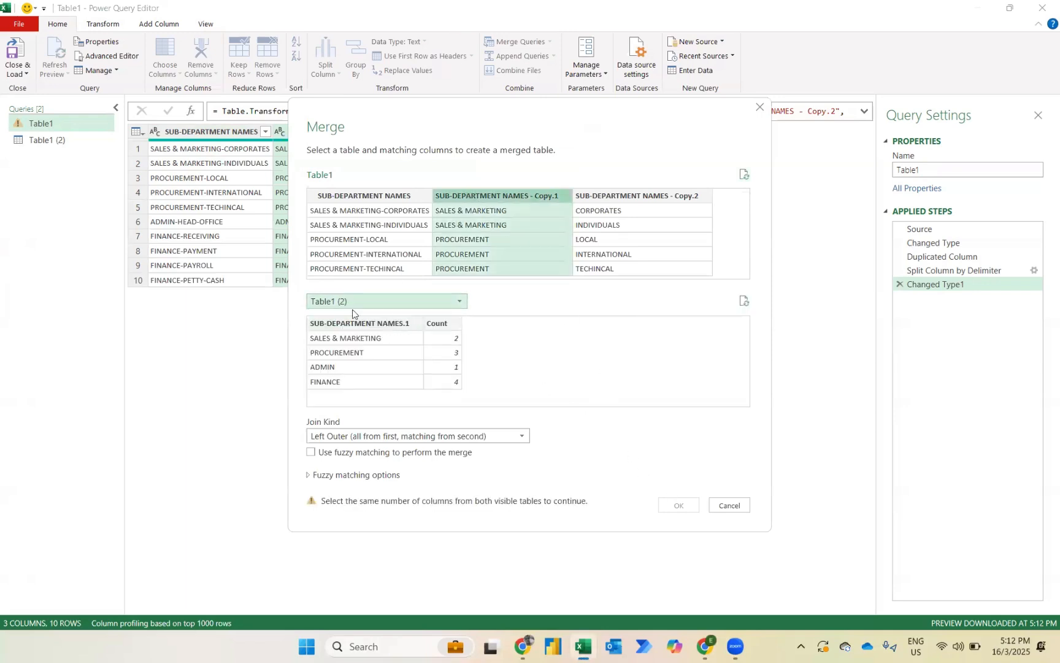
click(346, 325)
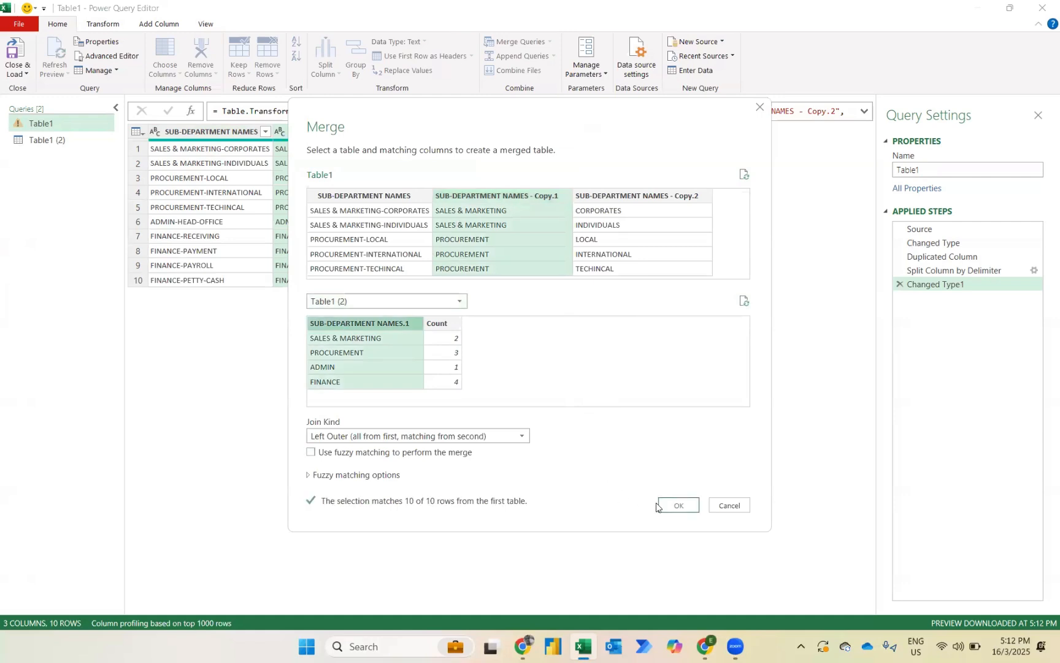
click(675, 504)
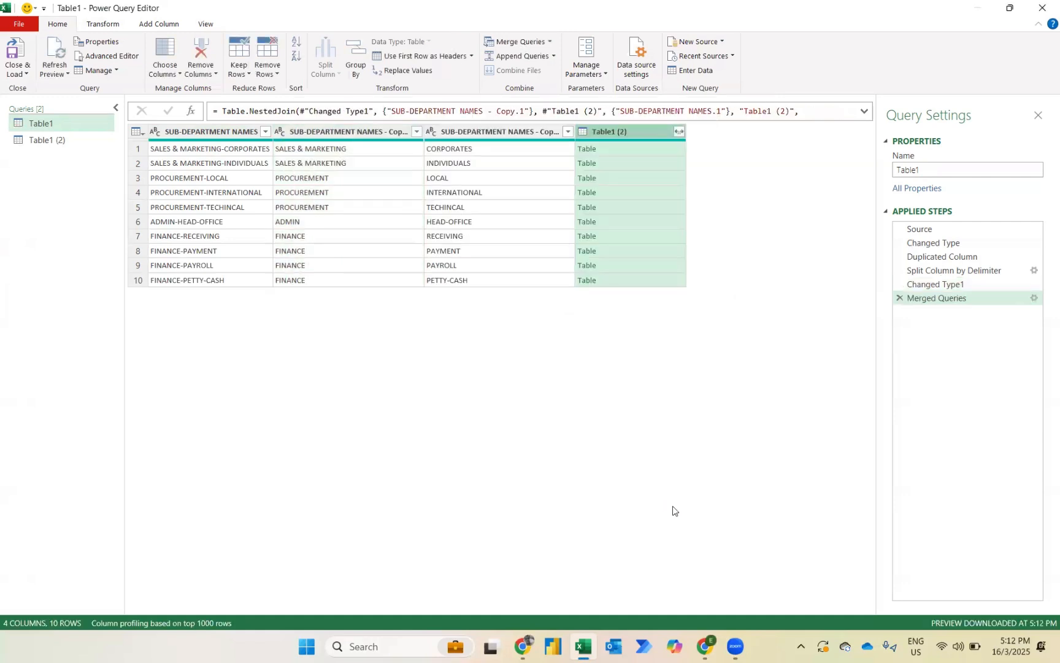
Expand only the Count field from the merged Table1 (2) column, without the original column name as prefix
click(679, 132)
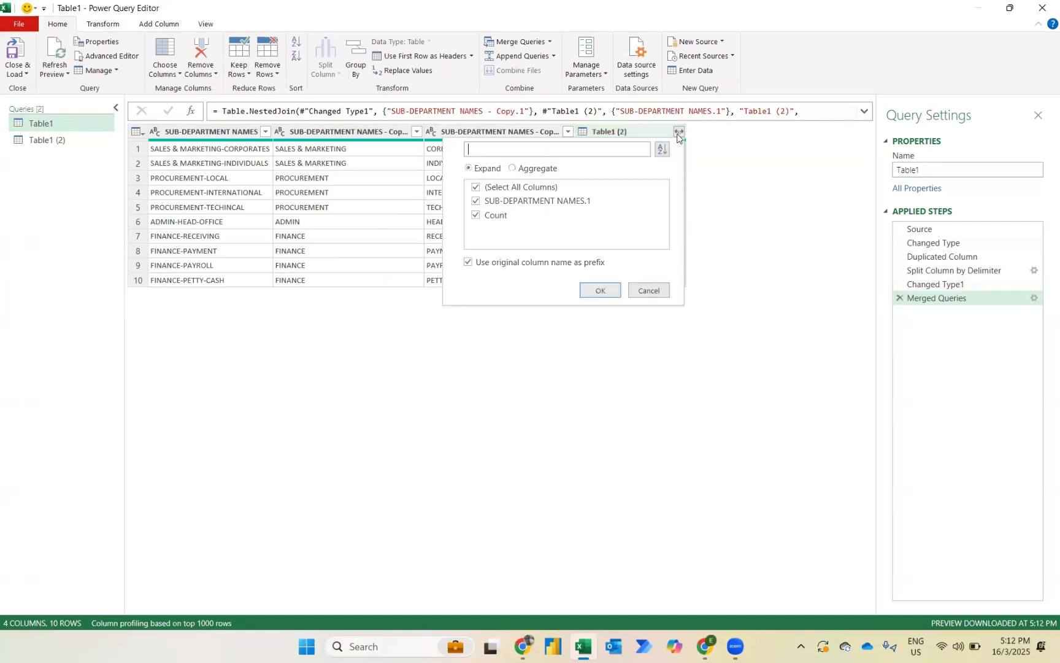
click(528, 204)
click(509, 264)
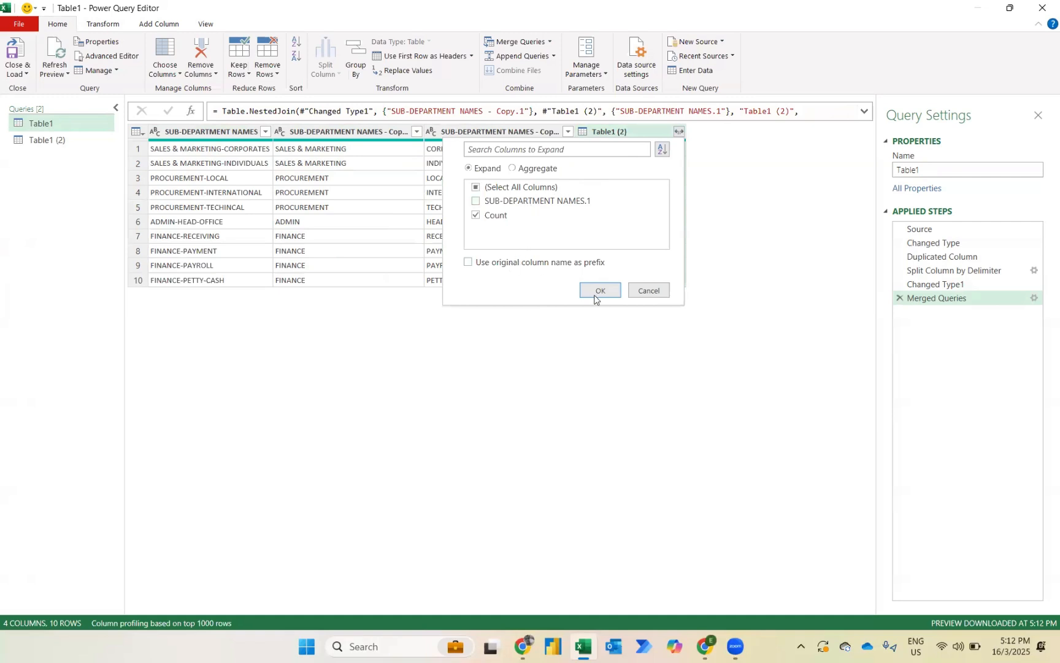
click(599, 290)
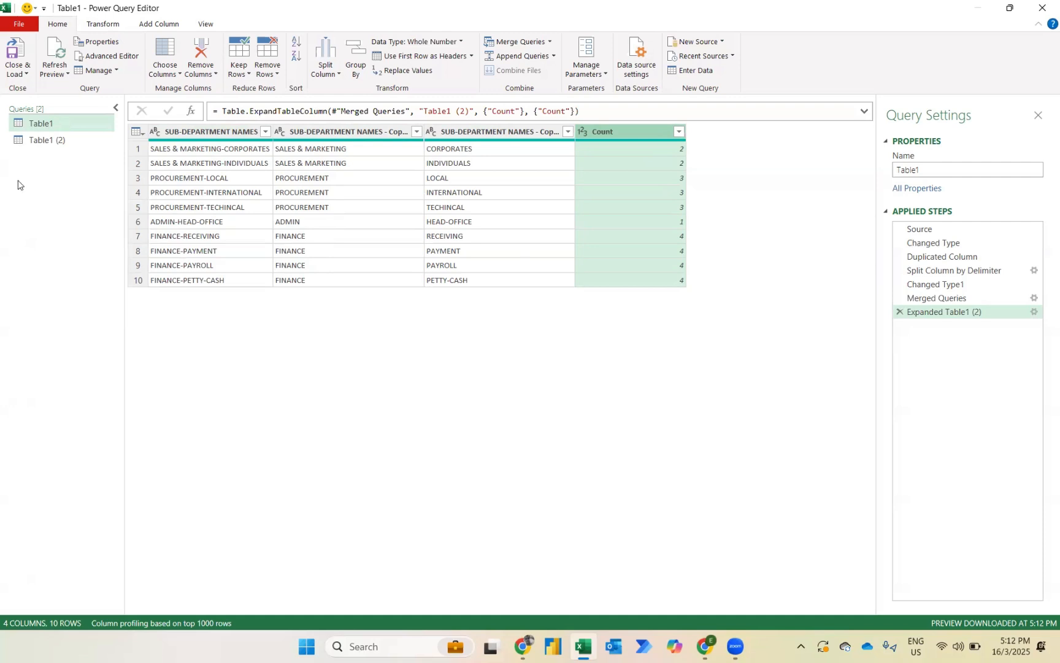
Group Table1 by Count using the All Rows operation, naming the new column Details
click(96, 24)
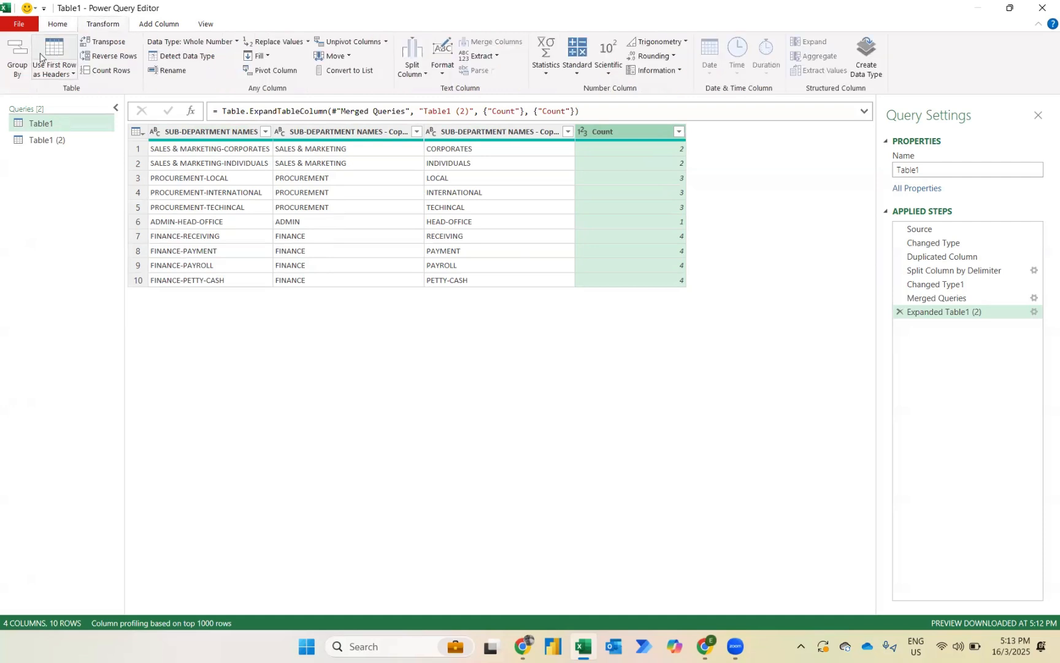
click(19, 61)
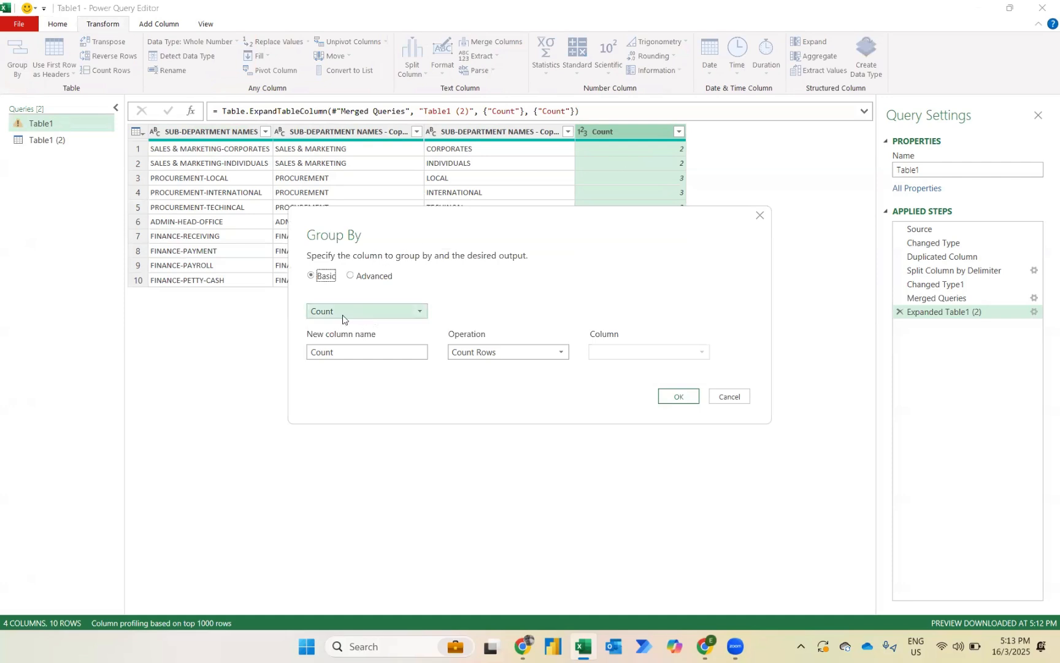
click(463, 355)
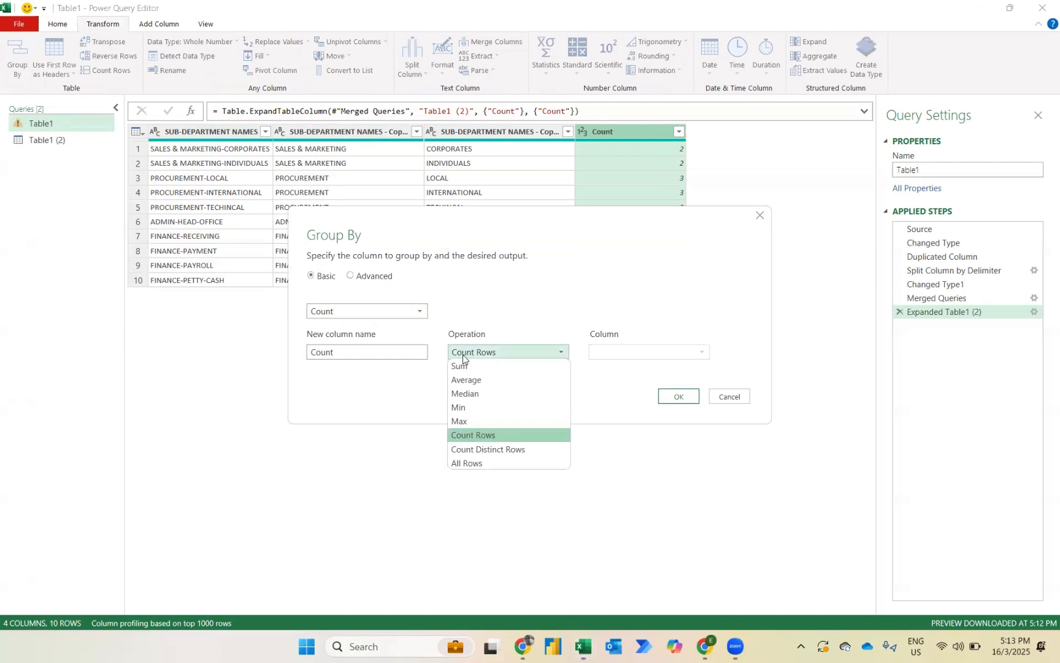
click(472, 464)
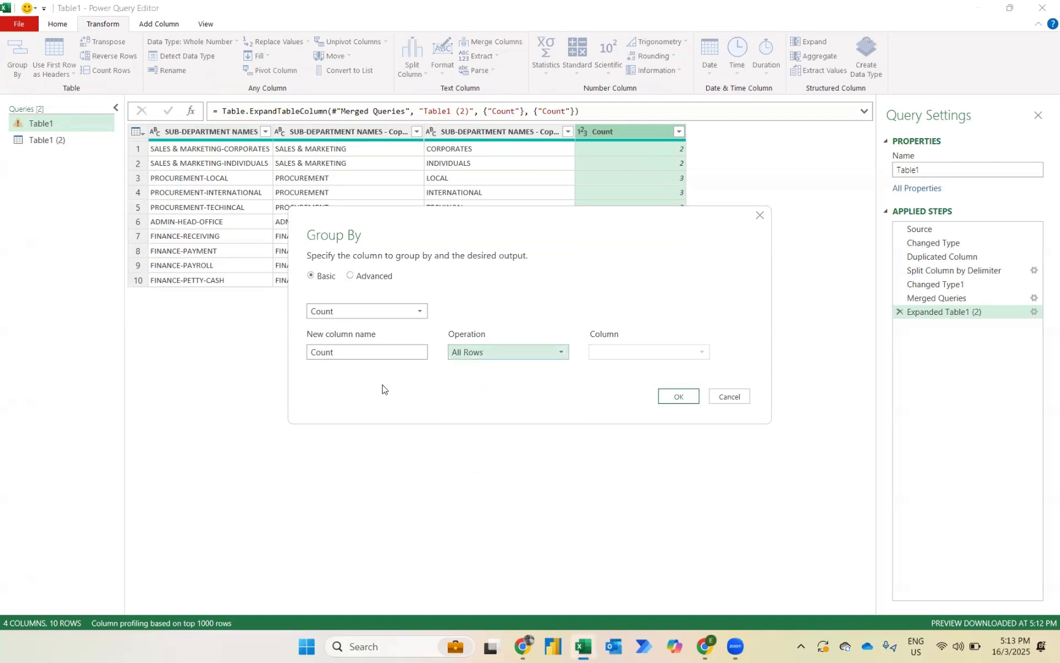
double_click(342, 353)
text(Details)
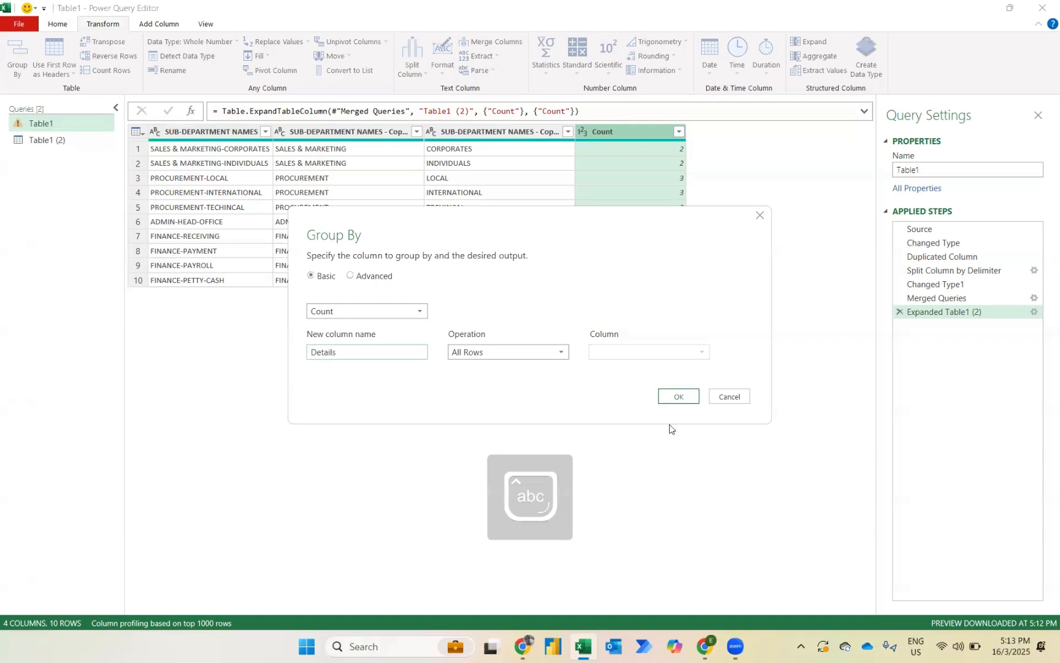
click(689, 396)
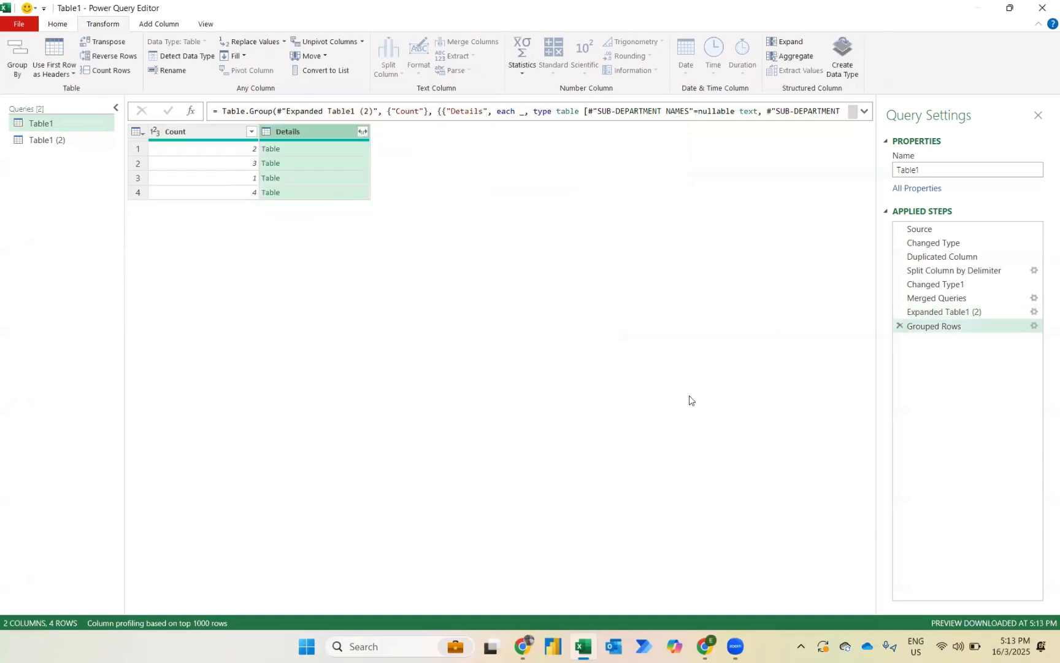
Preview the first two Details tables and add a Custom column with the formula Table.AddIndexColumn([Details],"Index",1,1)
click(306, 150)
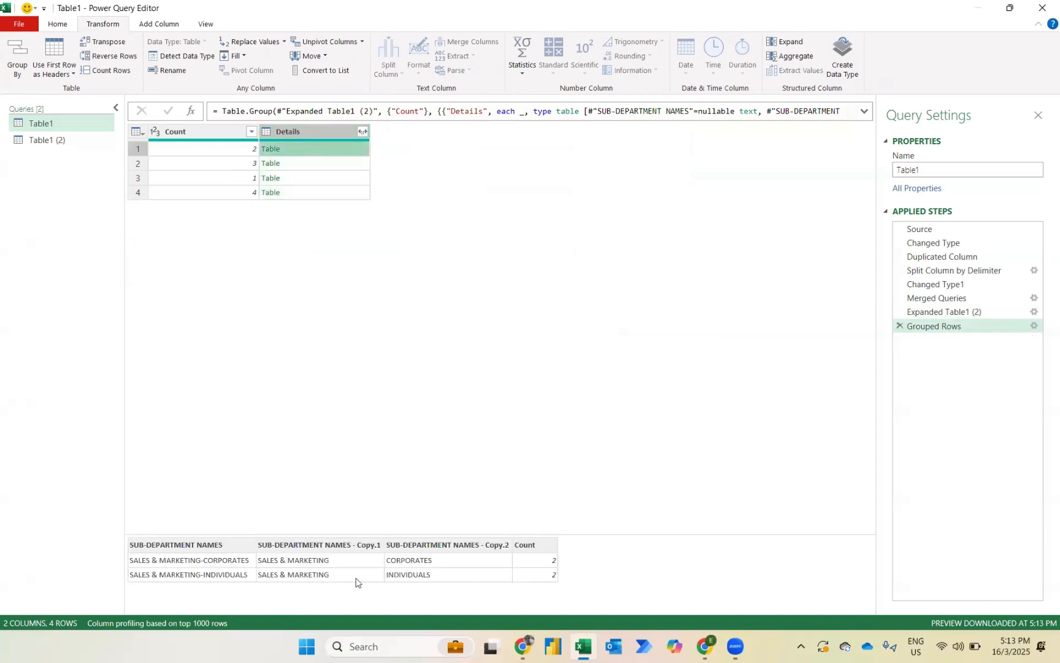
click(314, 165)
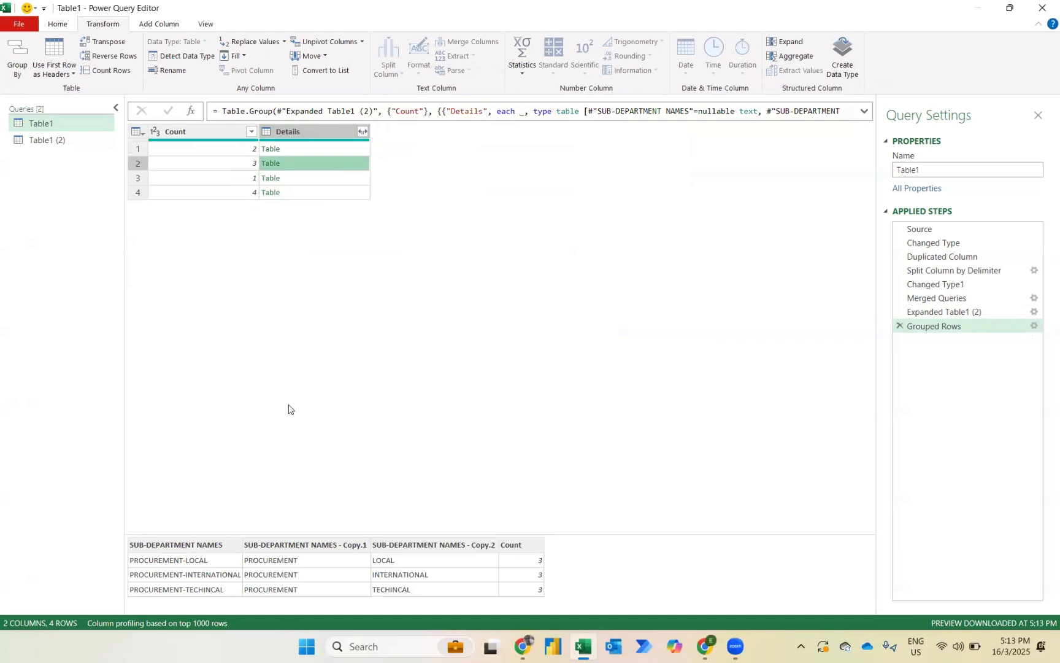
click(163, 24)
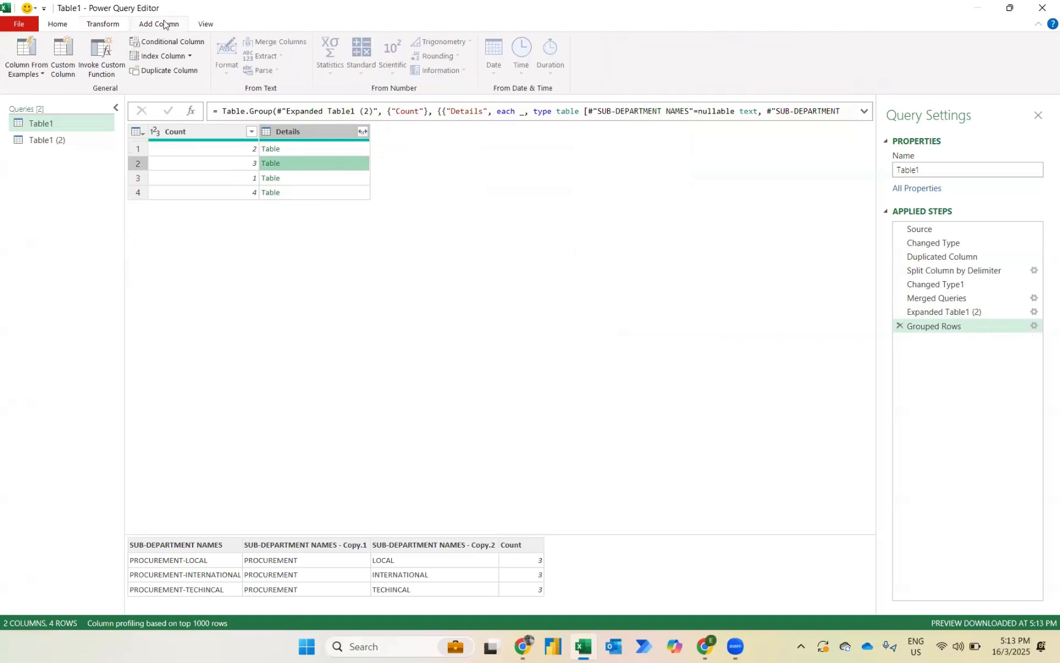
click(59, 59)
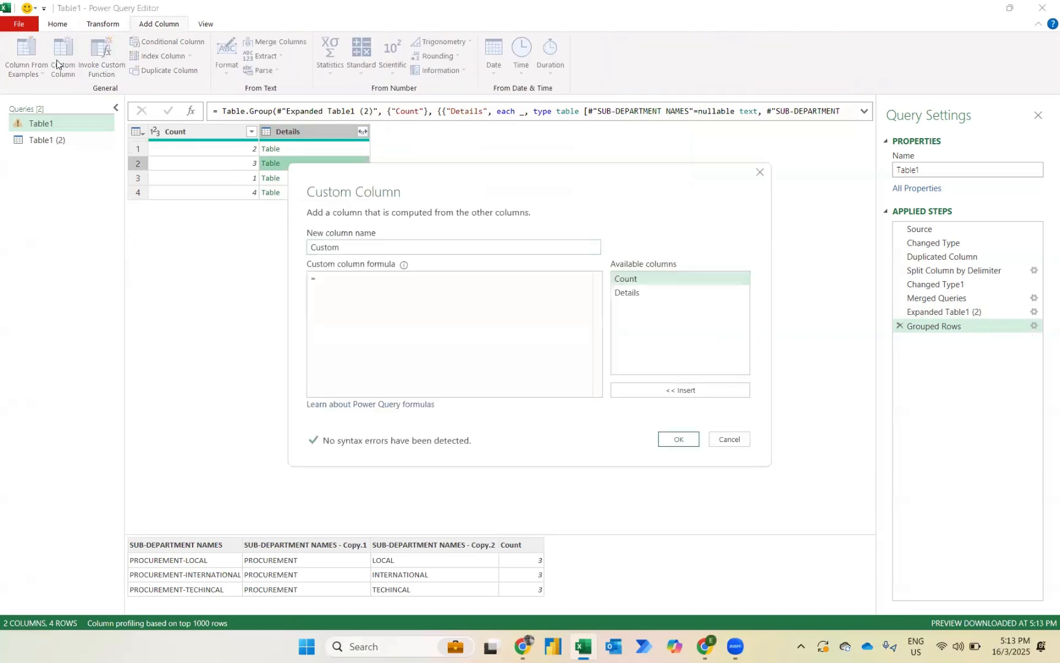
click(333, 277)
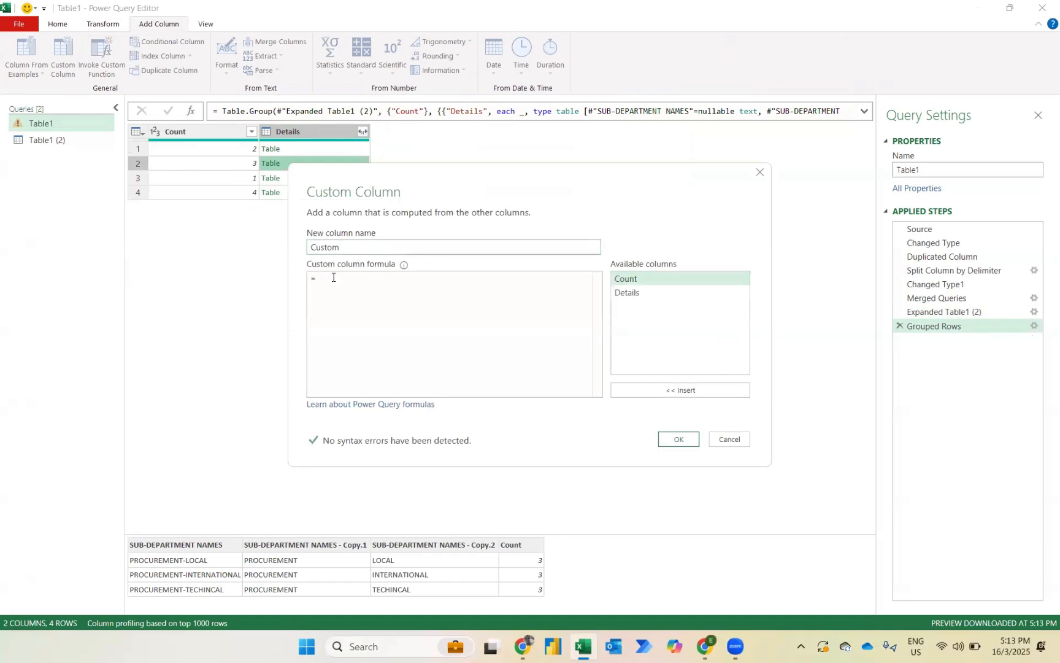
text(tablea)
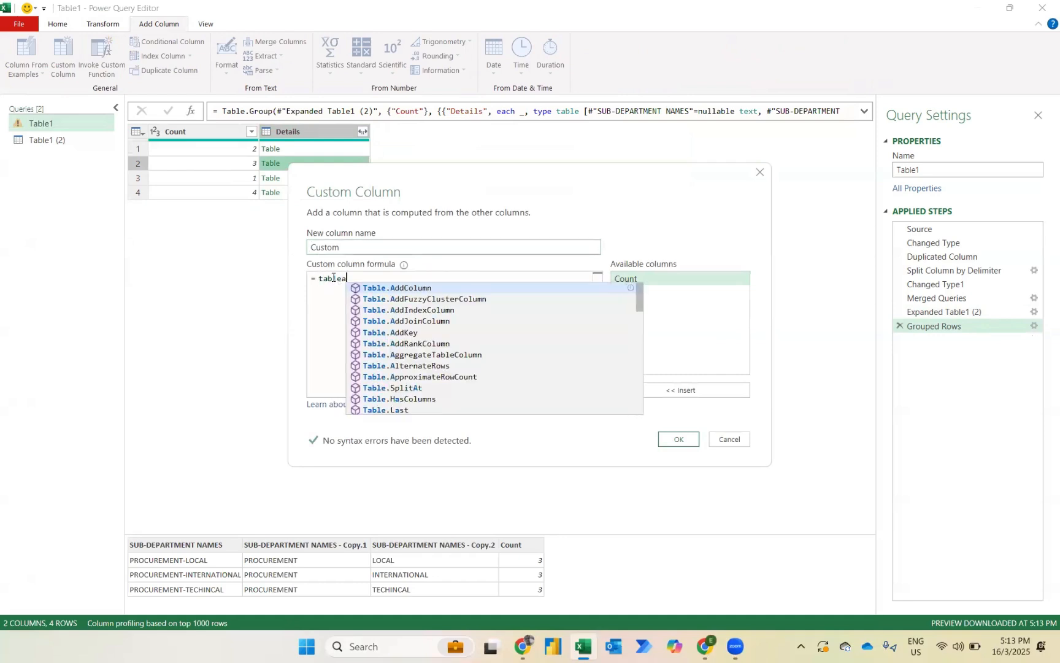
text(ddin)
key(Tab)
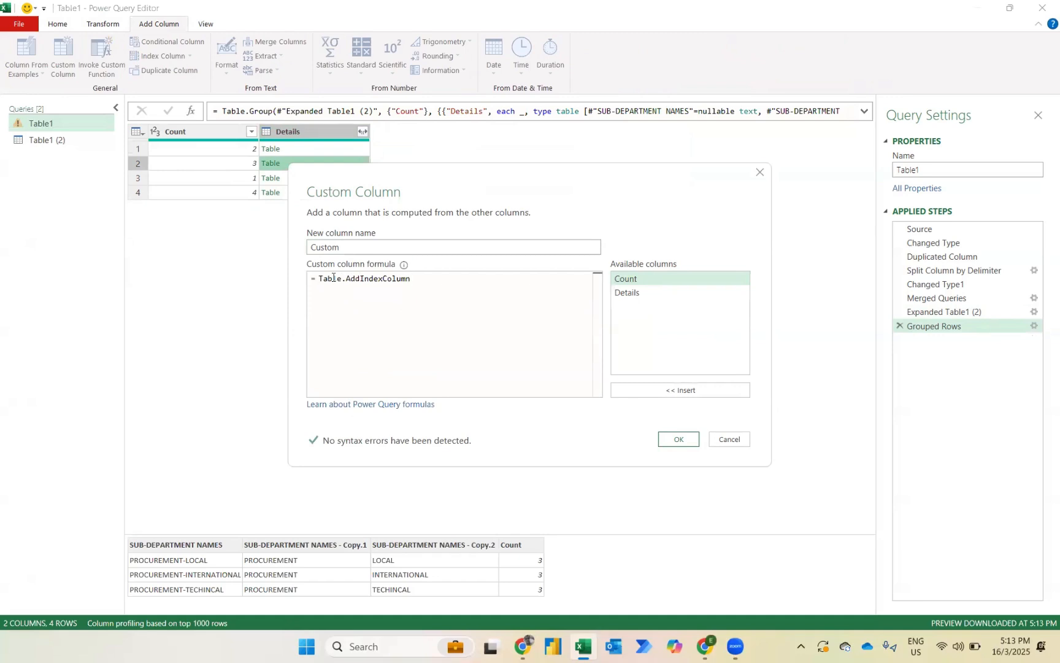
text(()
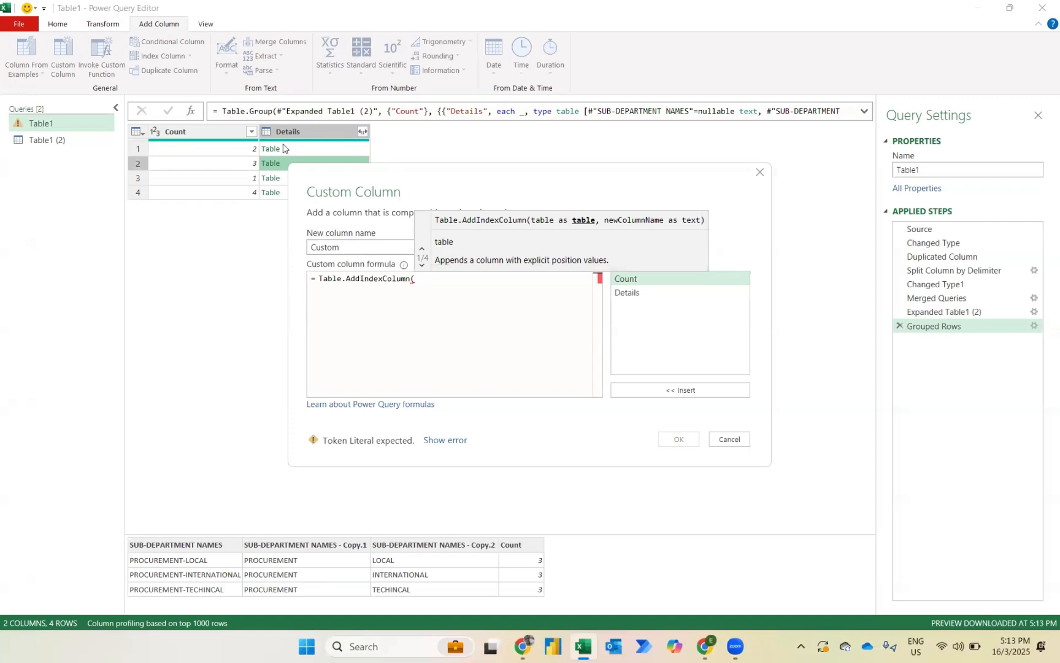
text([Details])
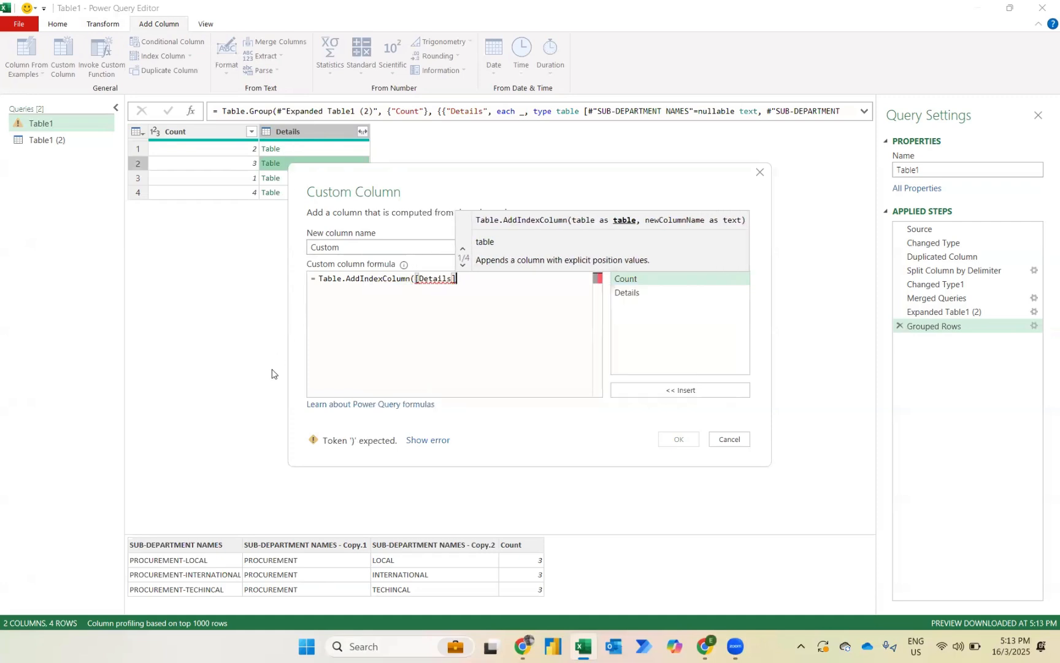
text(,)
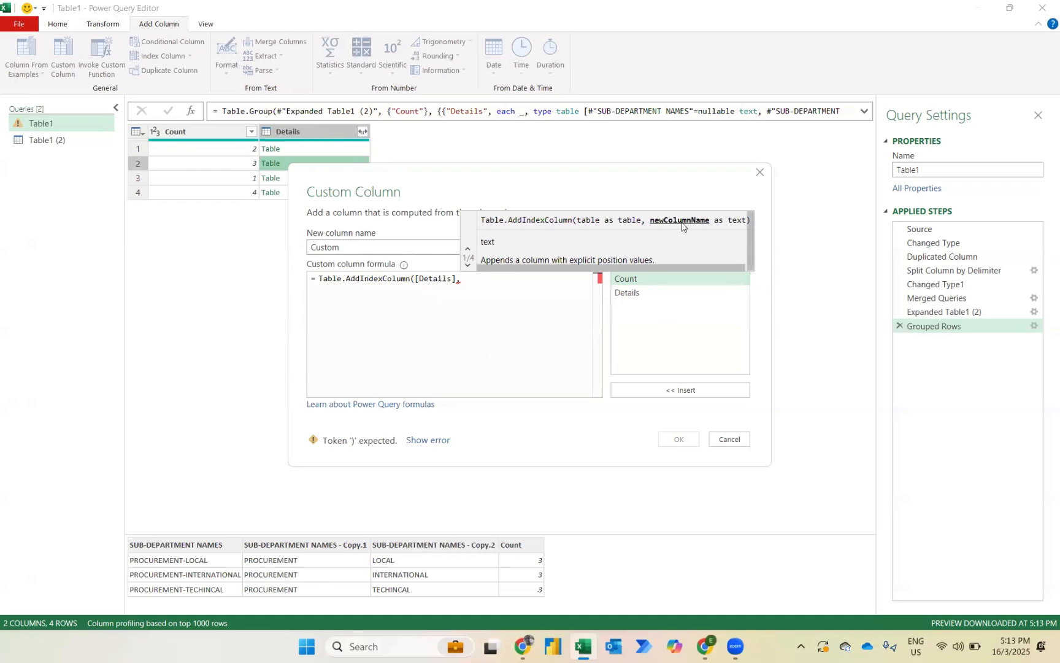
text("I)
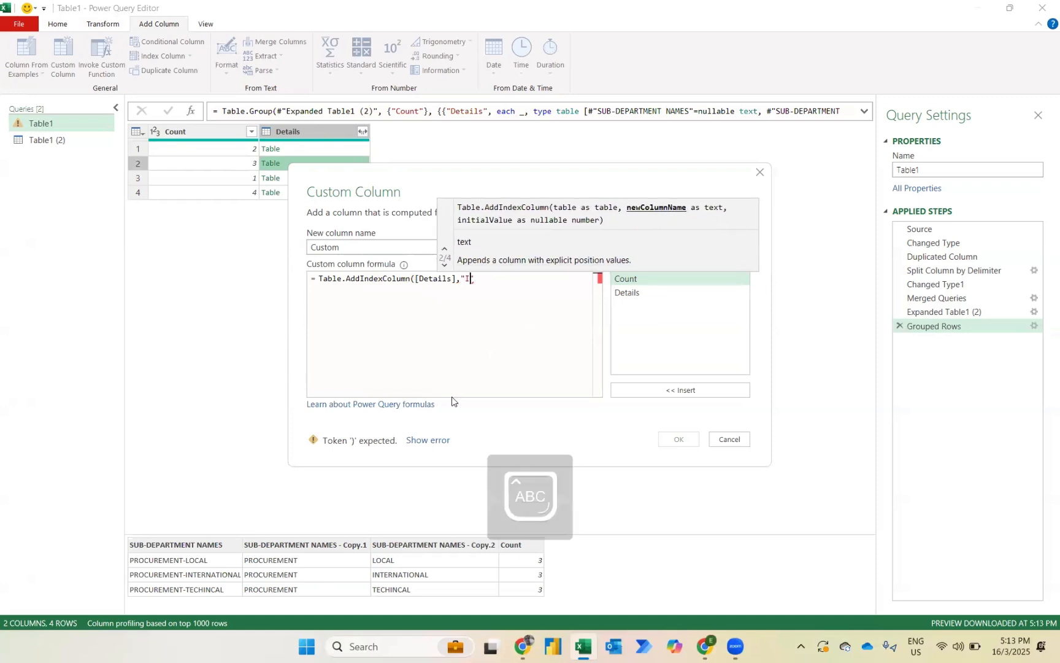
text(ndex",)
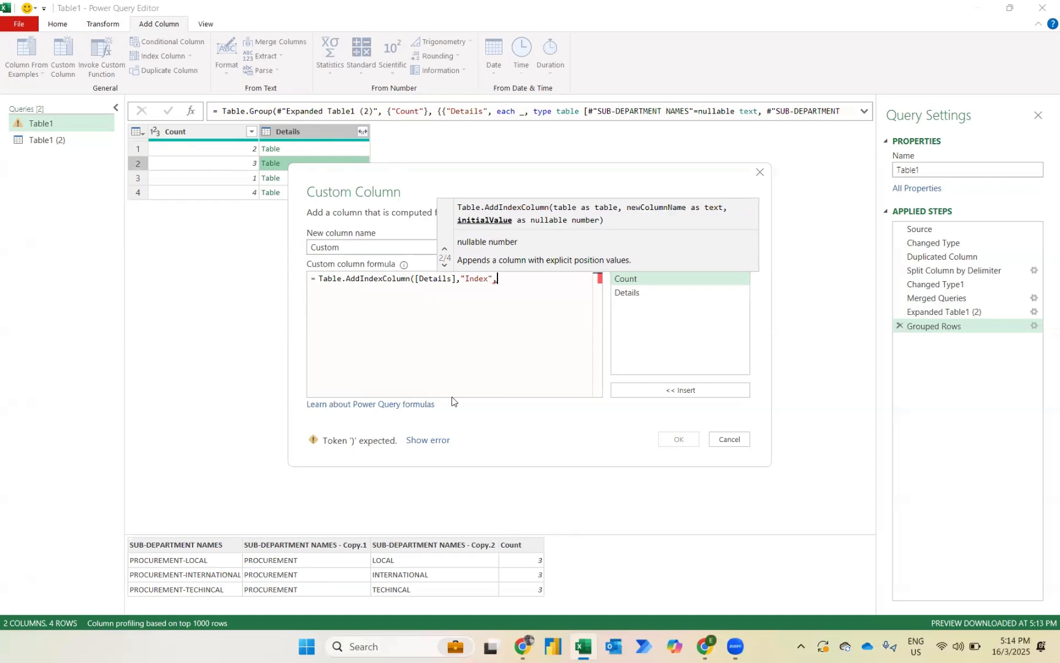
text(1,)
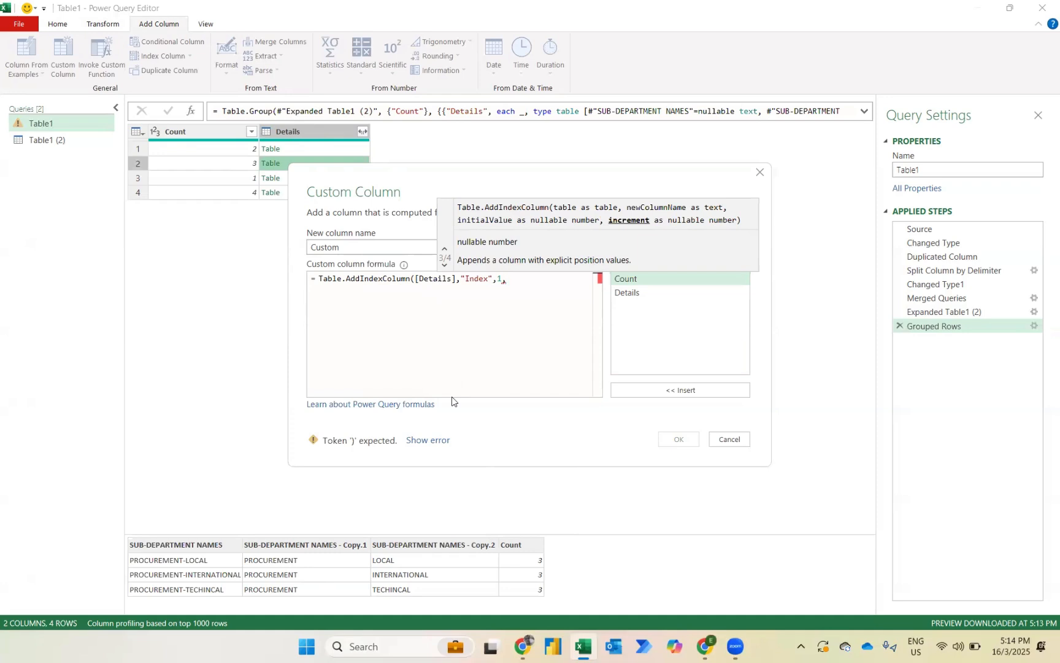
text(1))
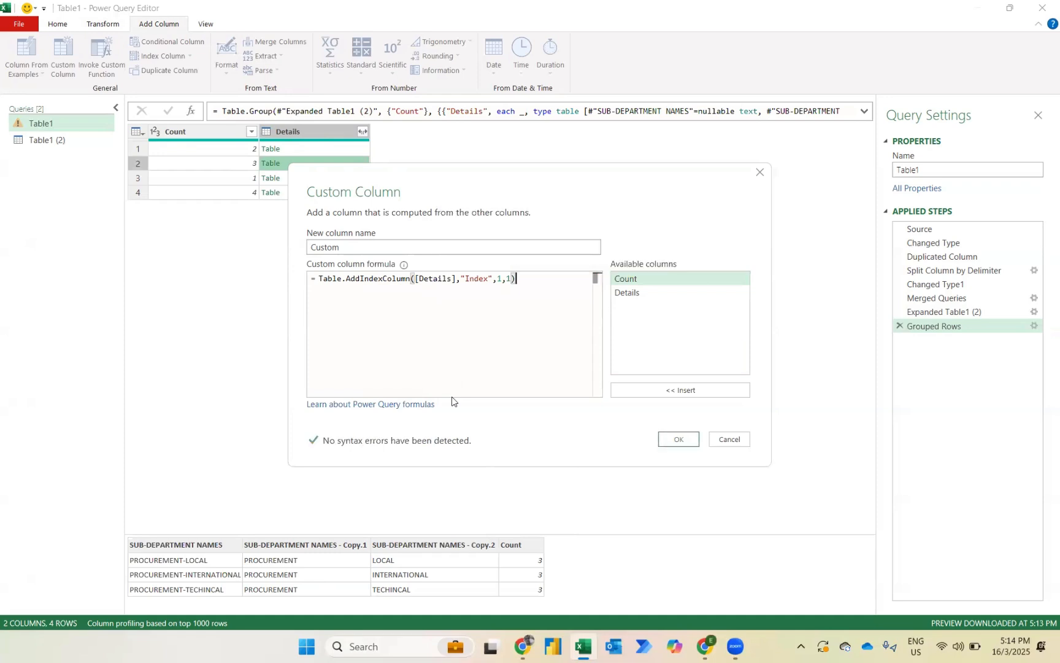
click(676, 438)
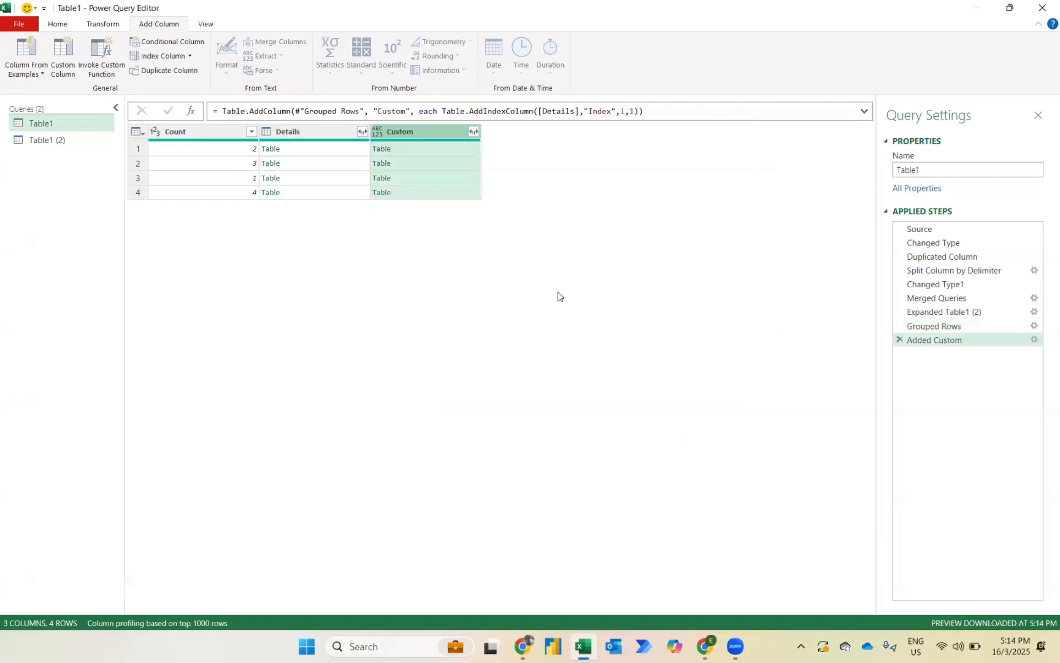
Preview the indexed tables in the Custom column and expand all their fields without the original column name as prefix
click(470, 151)
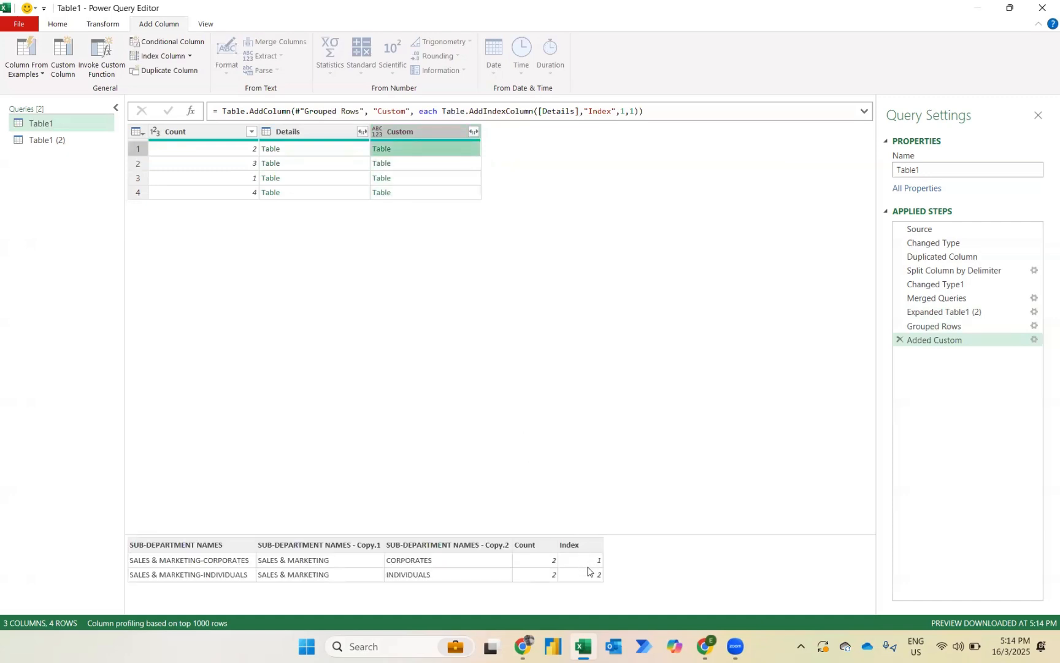
click(425, 163)
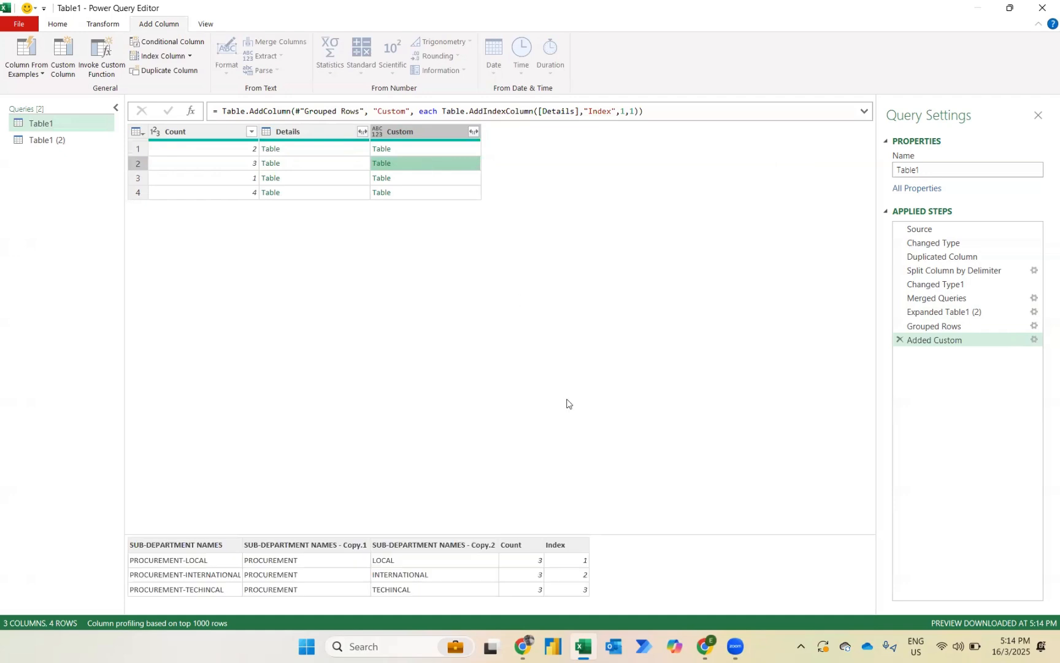
click(444, 192)
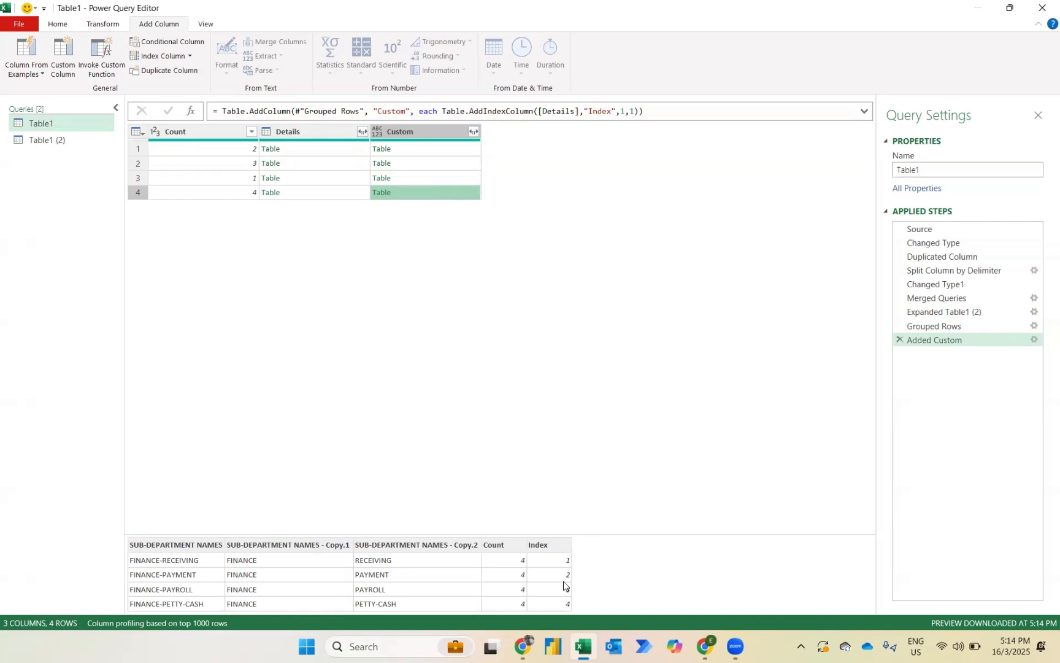
click(473, 131)
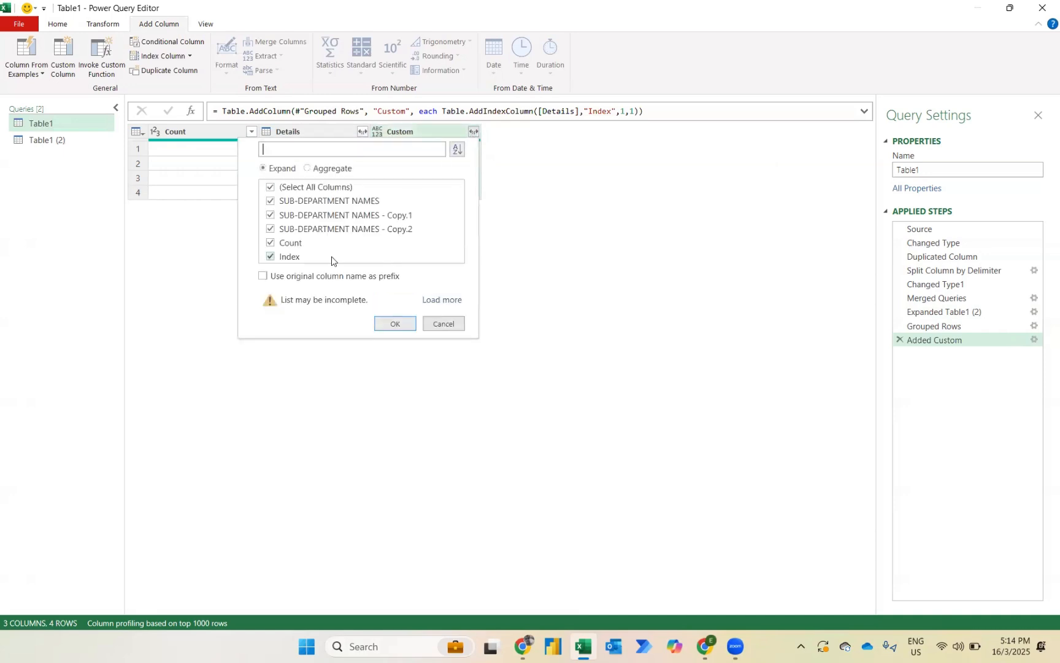
click(392, 322)
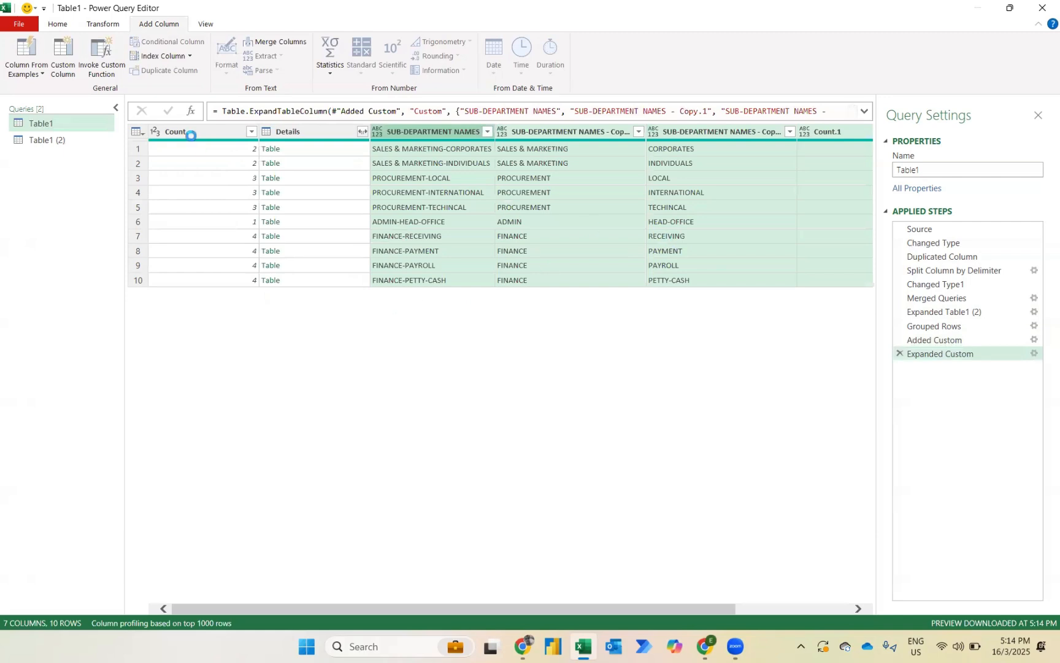
Remove the Count, Details, SUB-DEPARTMENT NAMES - Copy.1 and SUB-DEPARTMENT NAMES - Copy.2 columns, keeping Count.1
click(215, 125)
key(shift+Right)
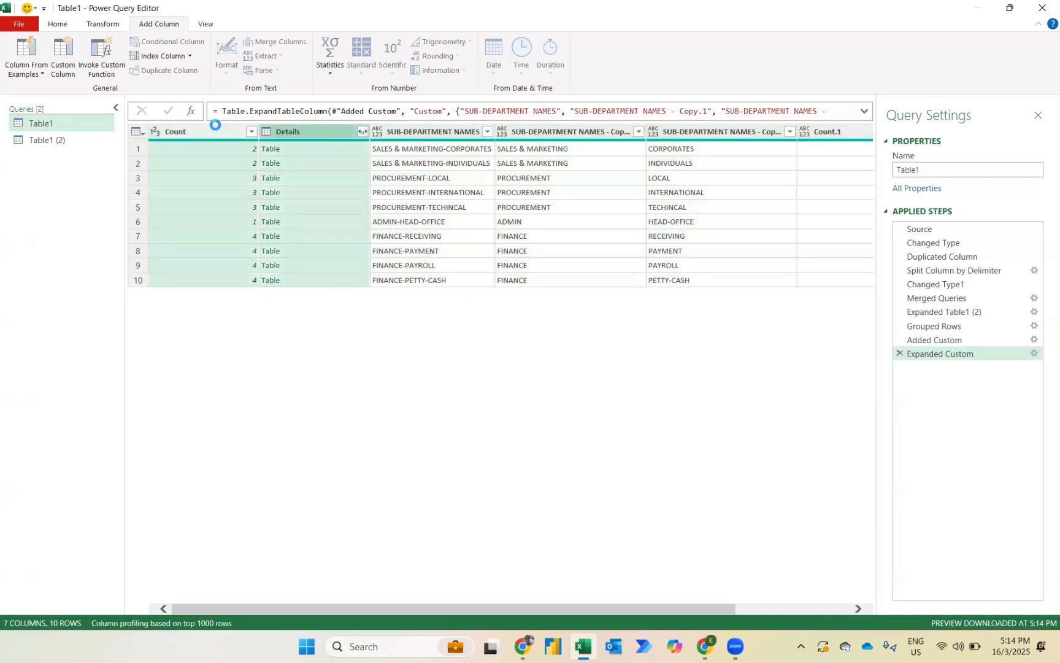
key(Delete)
click(342, 132)
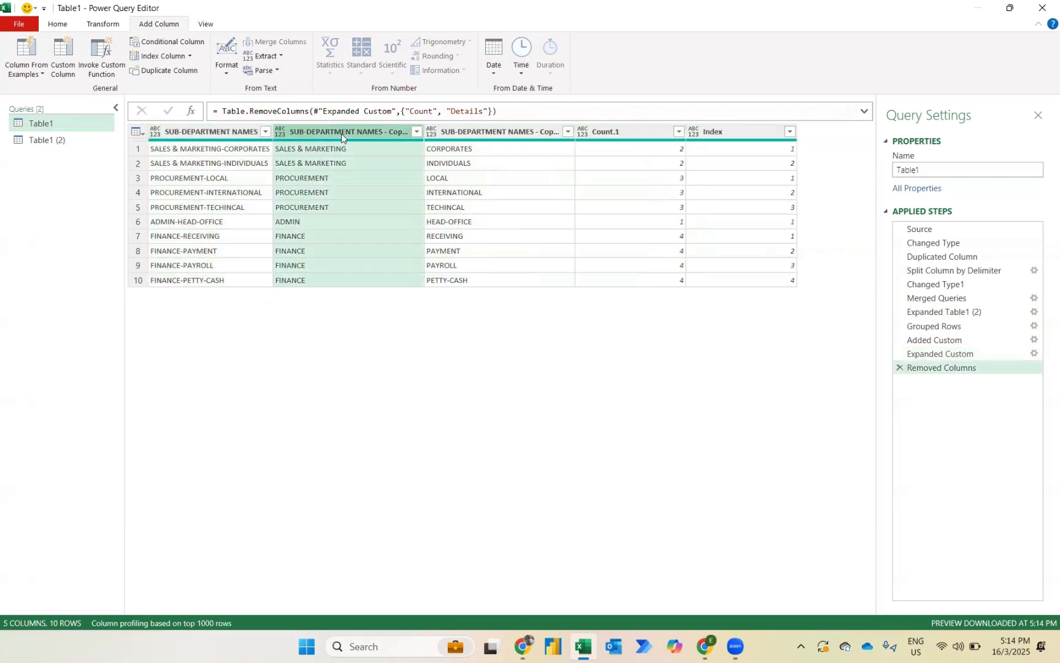
key(shift+Right)
key(Delete)
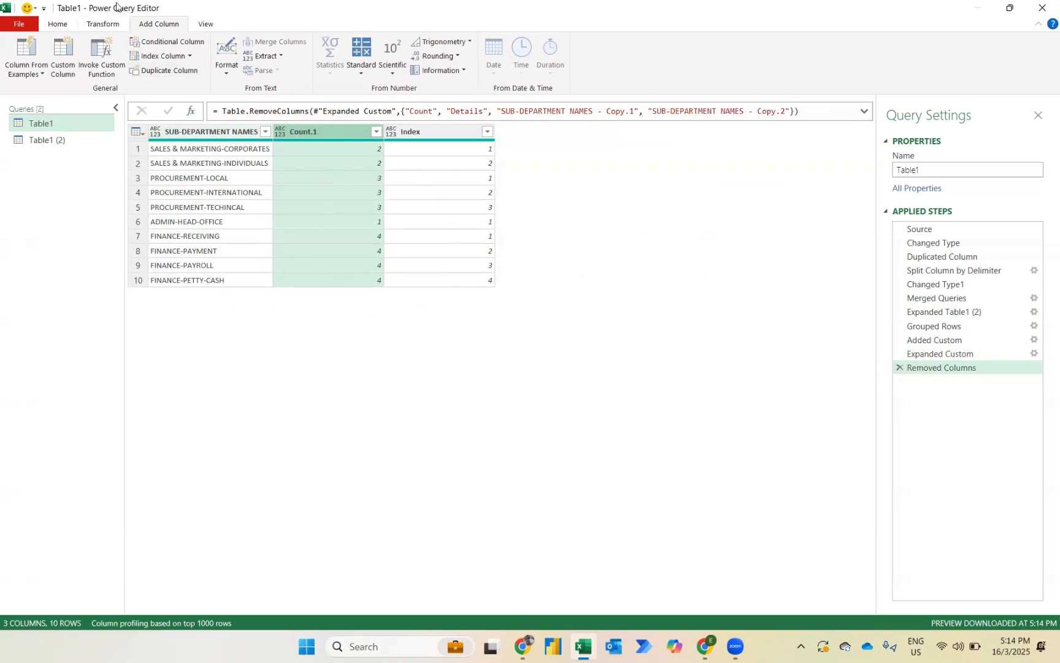
Pivot the Count.1 column using SUB-DEPARTMENT NAMES as the values column with Don't Aggregate
click(98, 25)
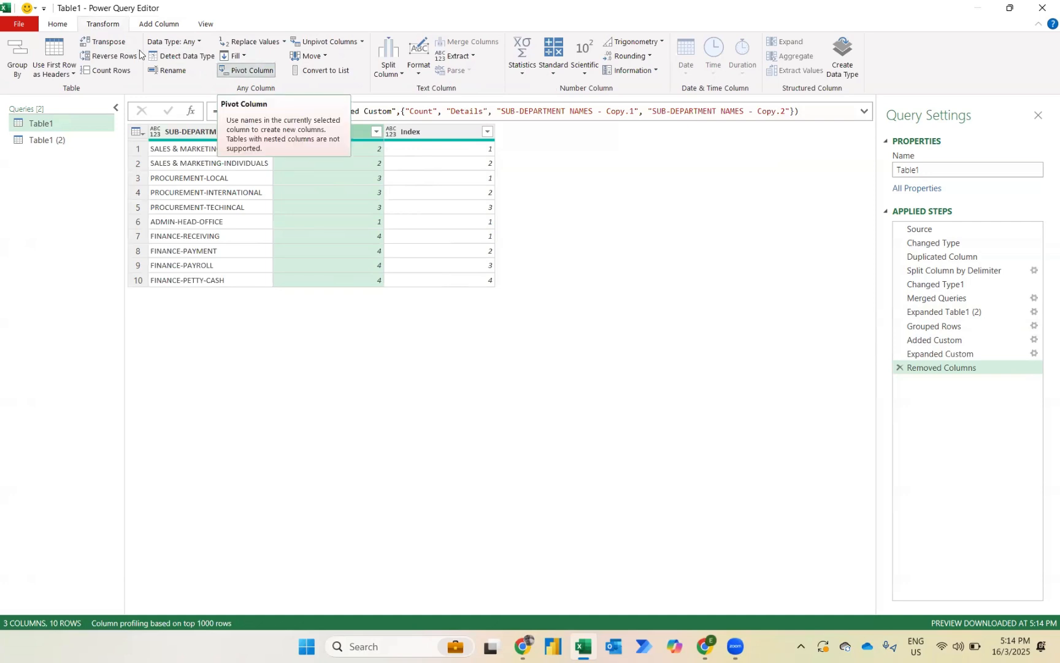
click(246, 70)
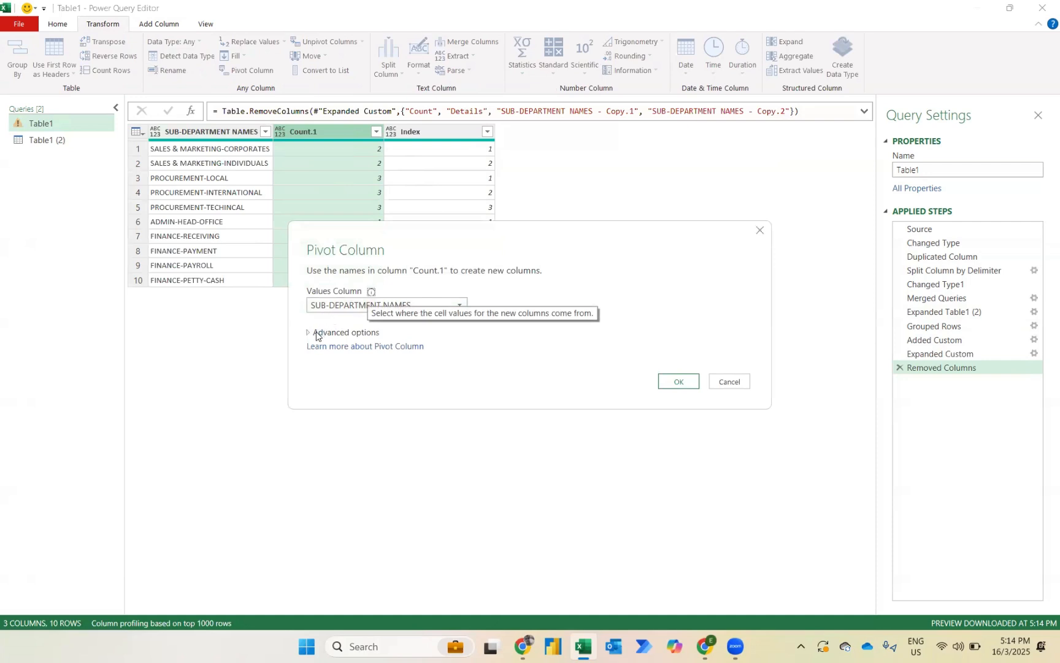
click(316, 332)
click(348, 361)
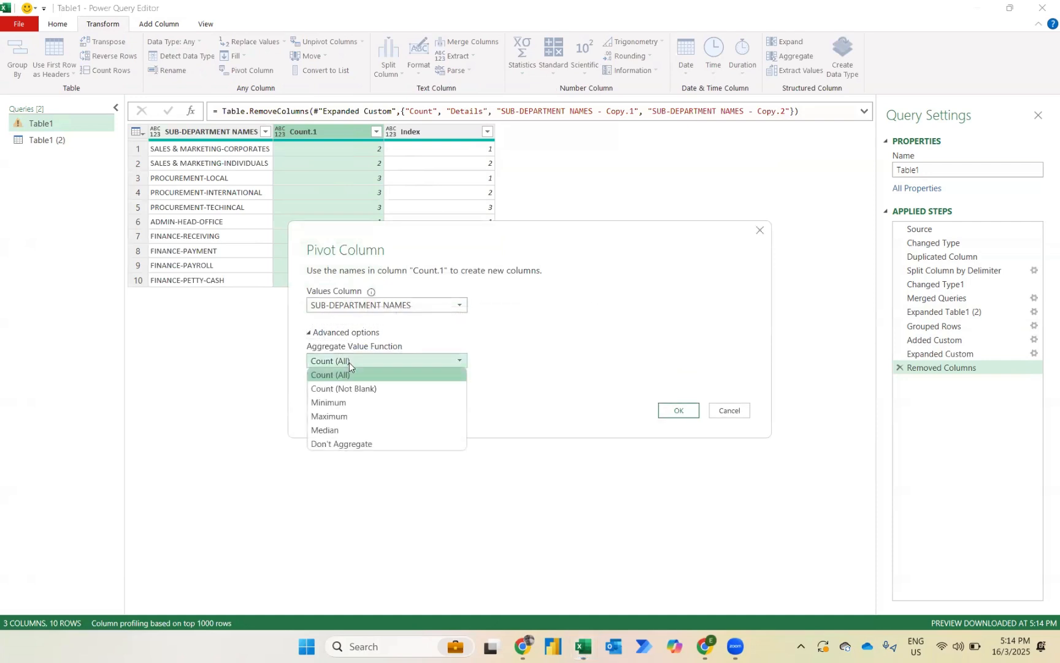
click(347, 441)
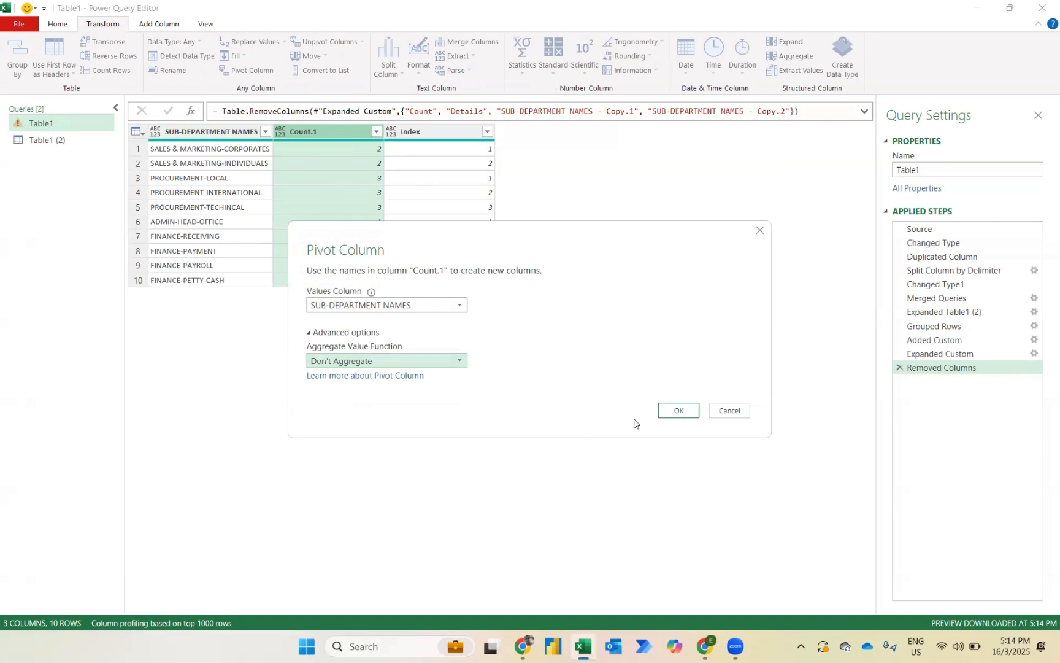
click(679, 411)
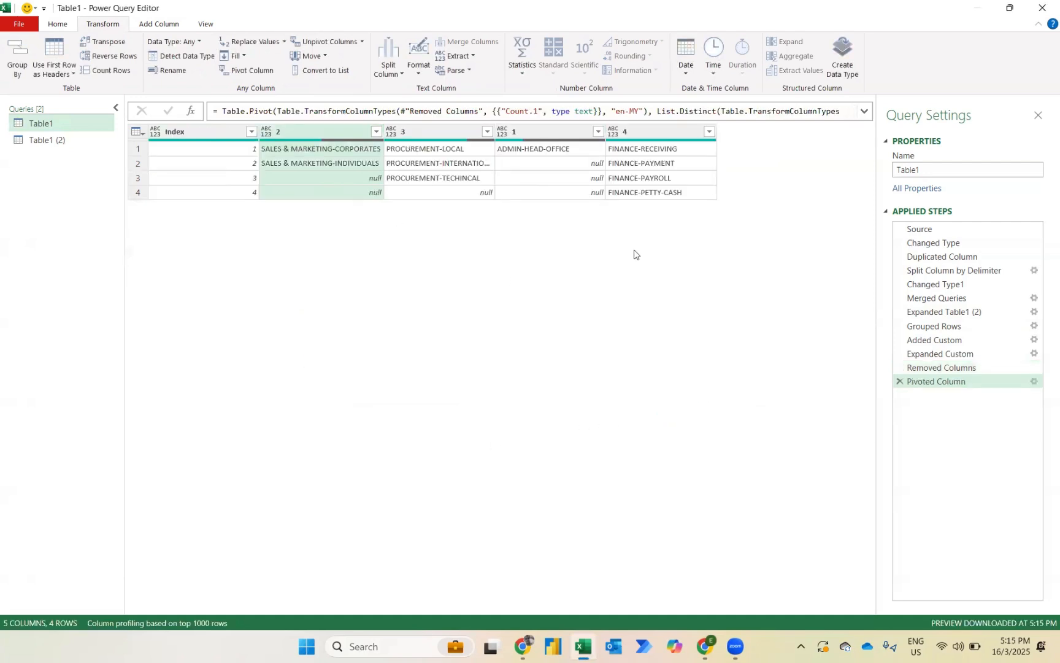
Remove the Index column and rename column 2 to Sales & Marketing
click(207, 131)
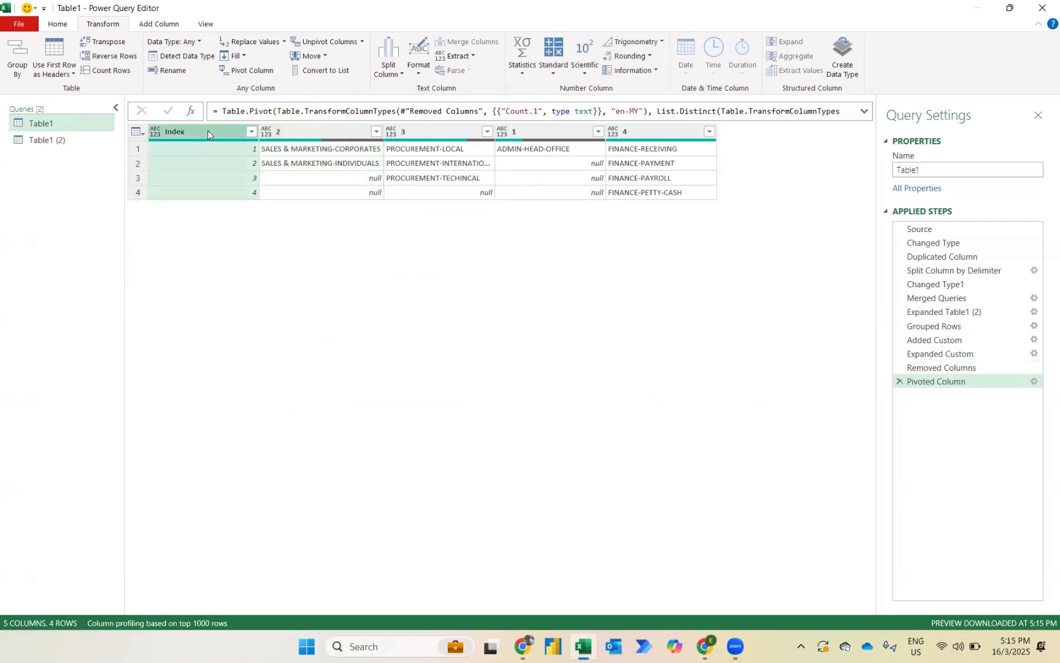
key(Delete)
double_click(215, 131)
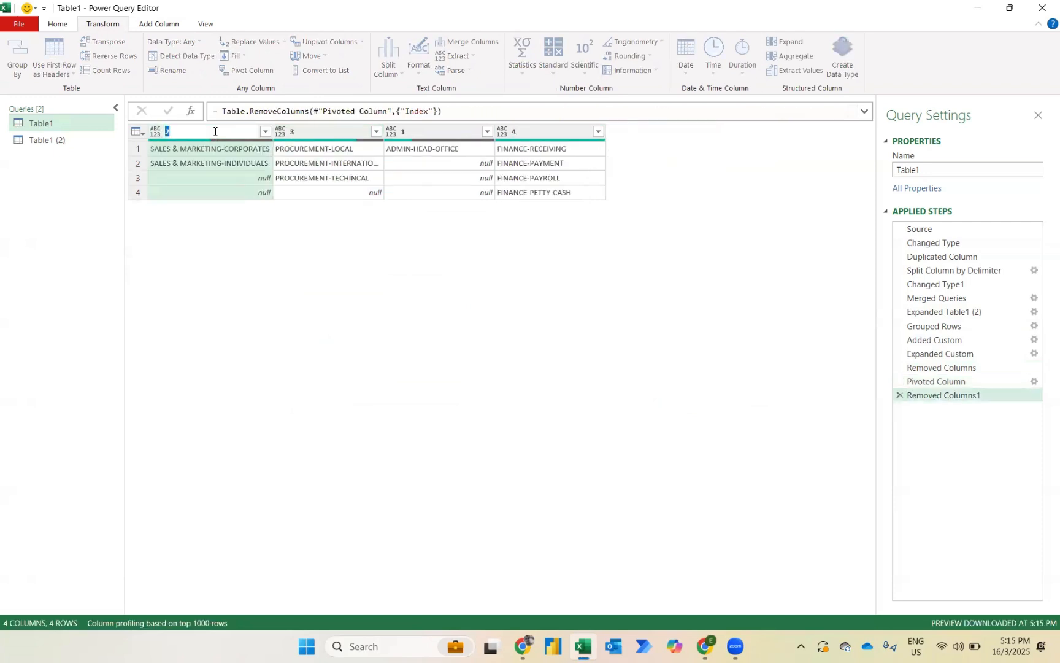
text(Sales)
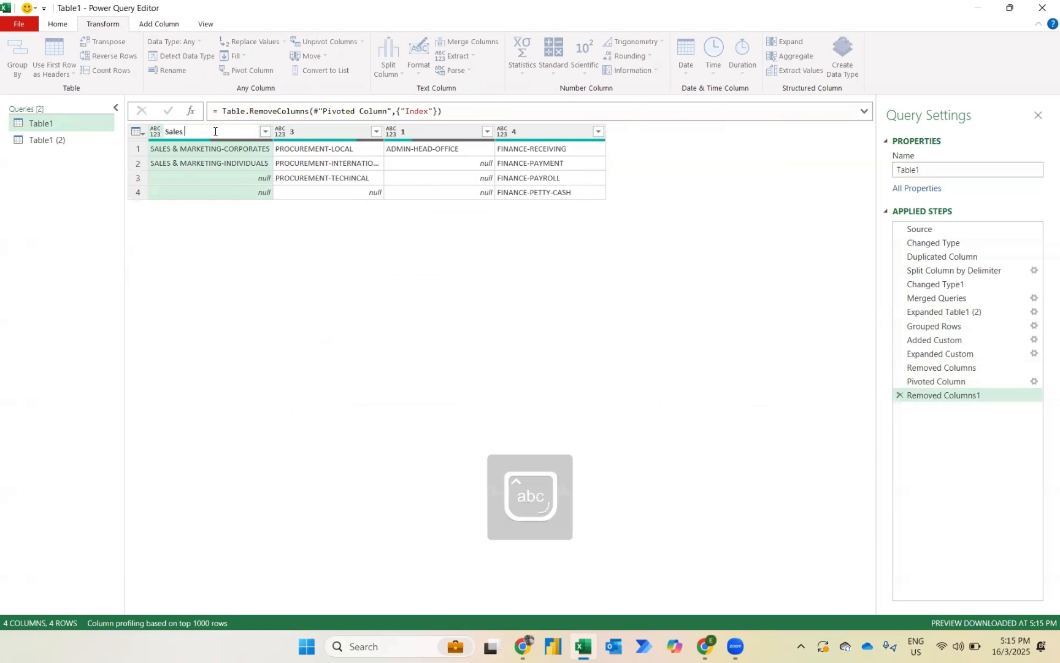
text( & Marketing)
key(Return)
Rename column 3 to Procurement
double_click(310, 132)
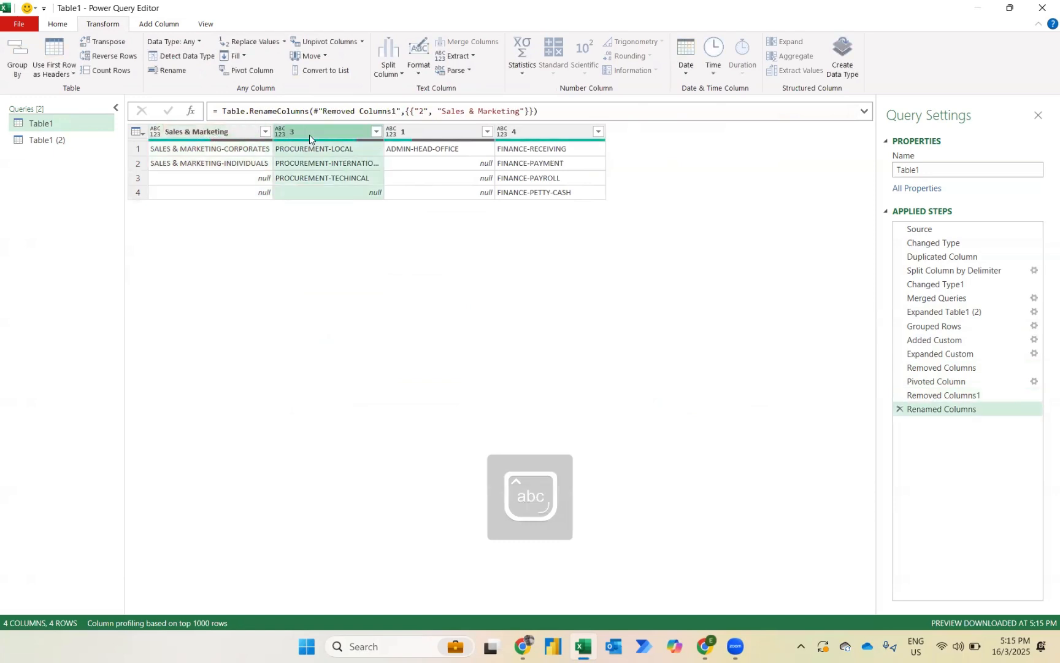
text(Procu)
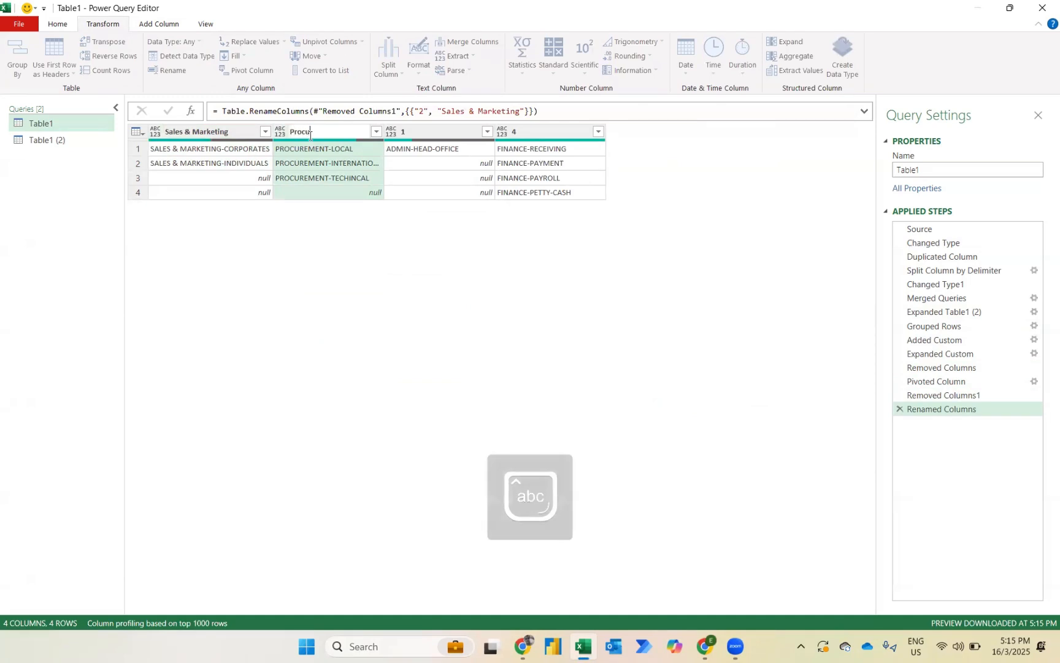
text(rement)
key(Return)
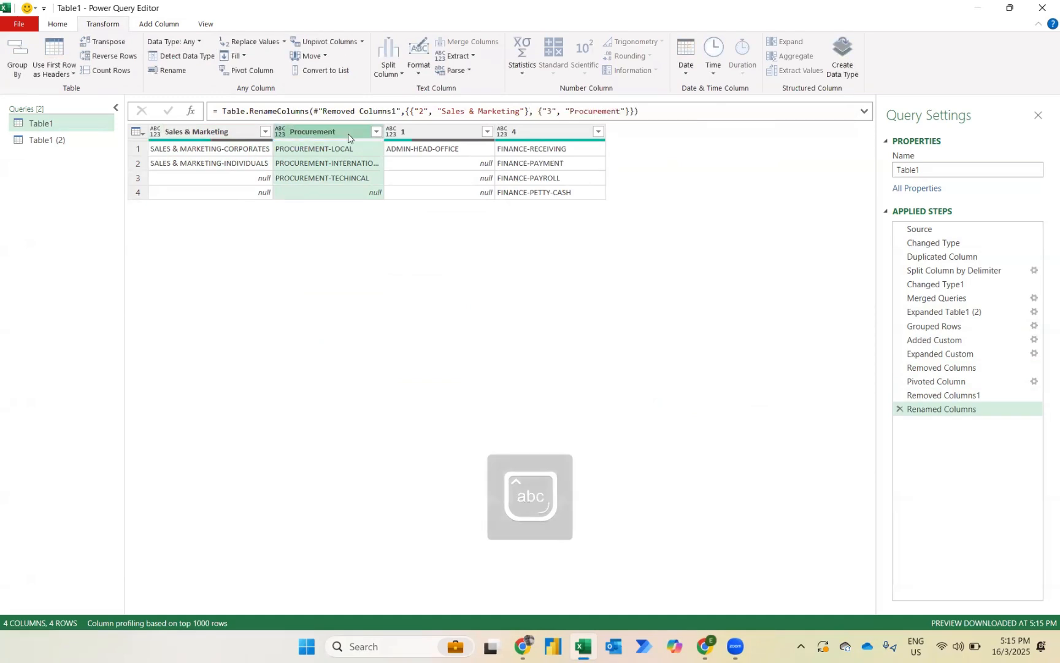
Rename column 1, which holds the ADMIN-HEAD-OFFICE entry, to Admin
double_click(431, 130)
text(Adm)
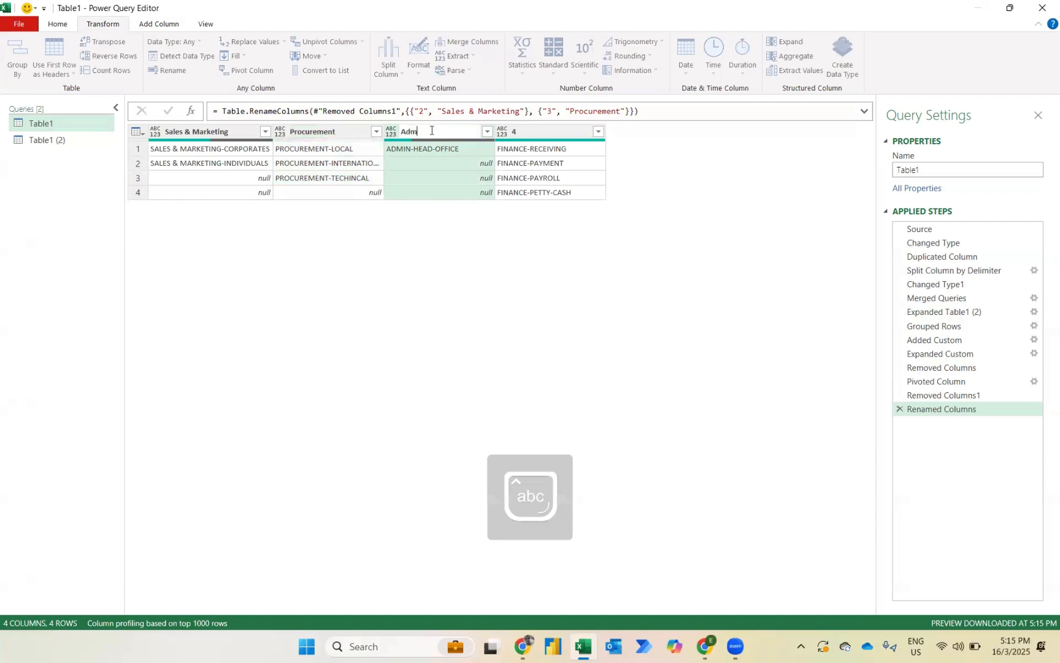
text(in)
key(Return)
Rename column 4, which holds the FINANCE sub-departments, to Finance
click(546, 131)
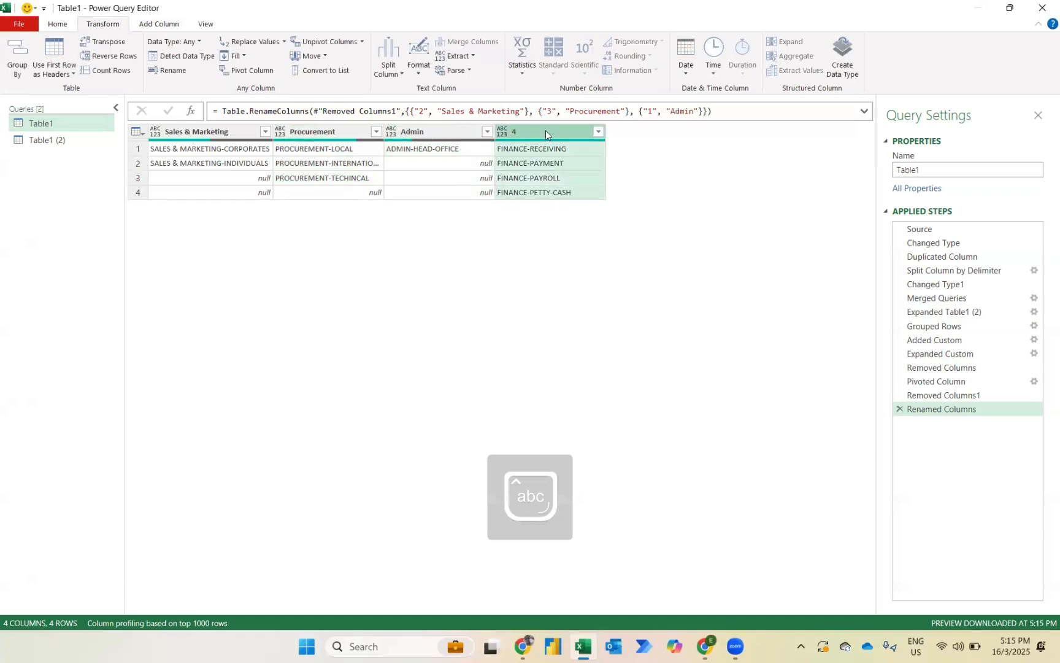
double_click(545, 130)
text(F)
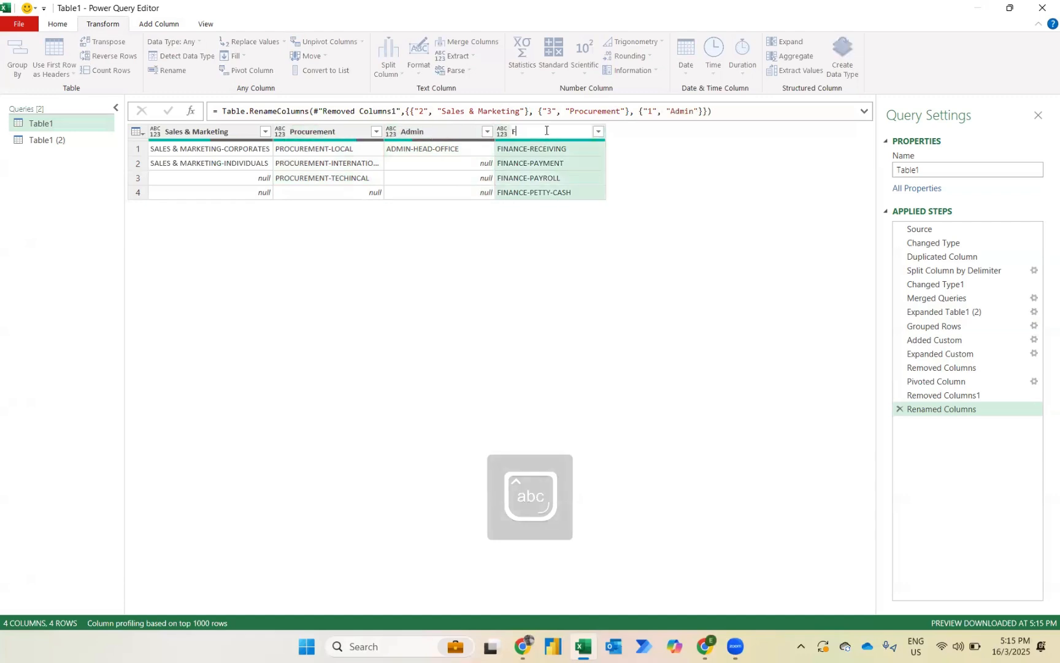
text(oa)
key(BackSpace)
text(nance)
key(Return)
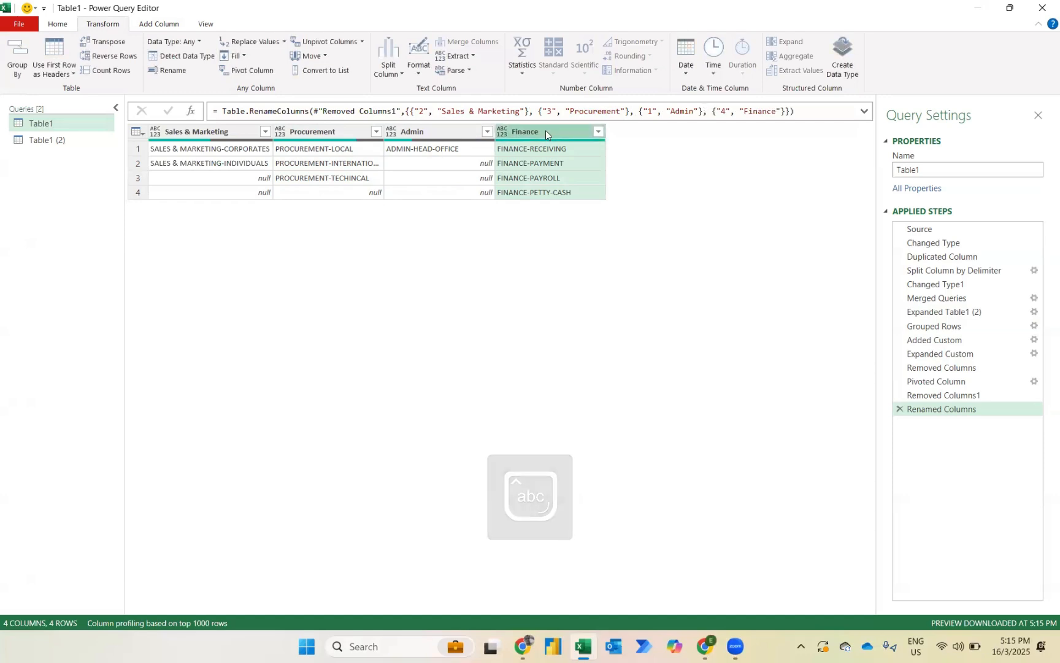
Set the data type of all four columns, from Sales & Marketing to Finance, to Text
shift+click(187, 130)
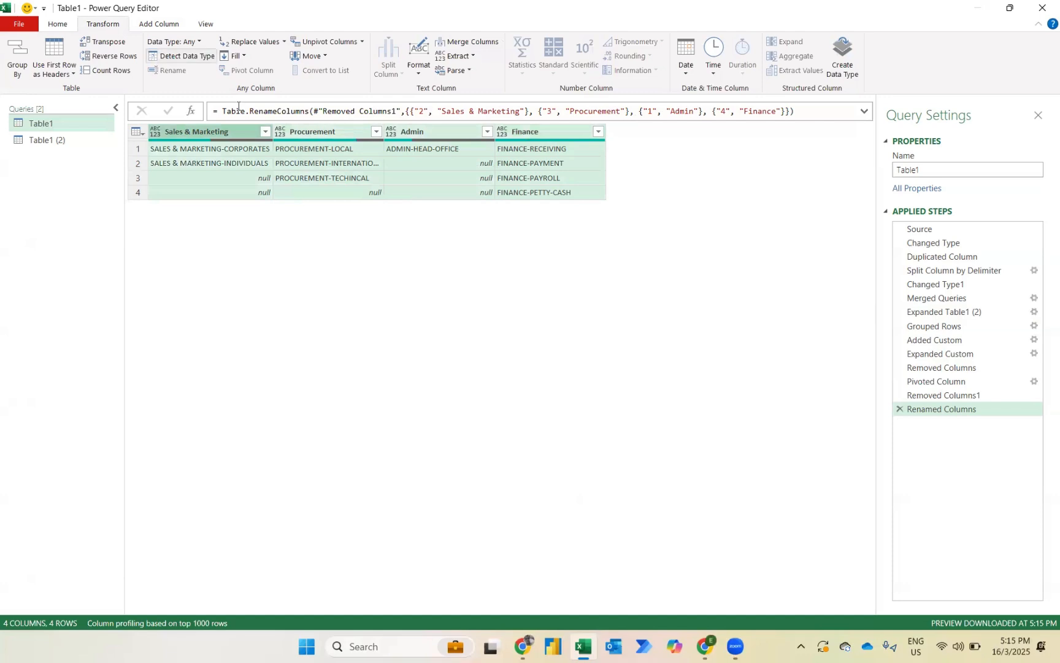
click(174, 41)
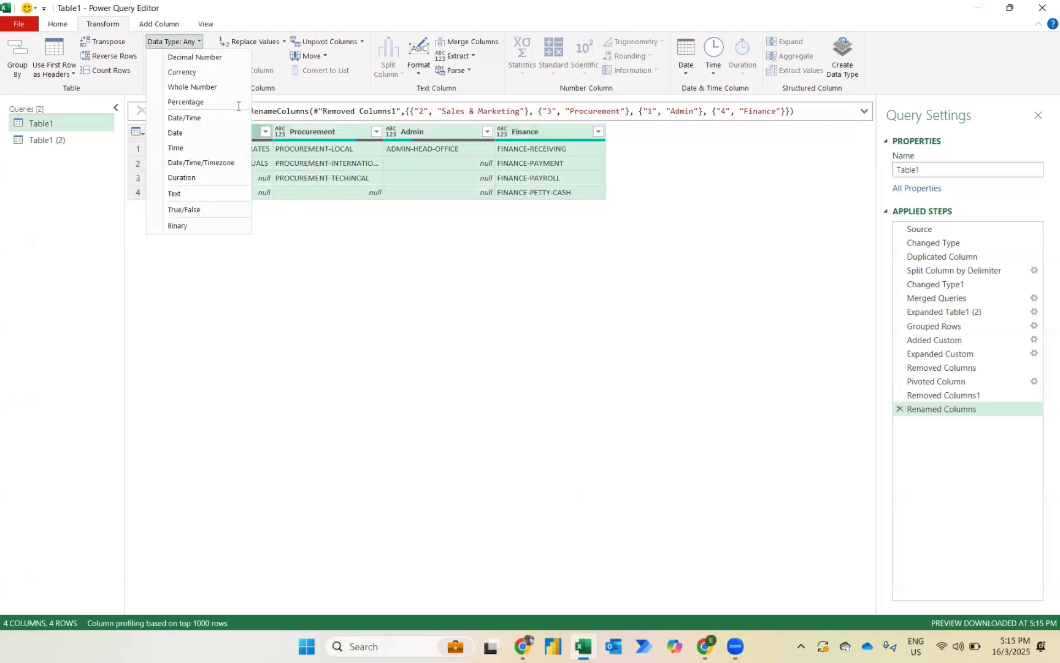
click(175, 194)
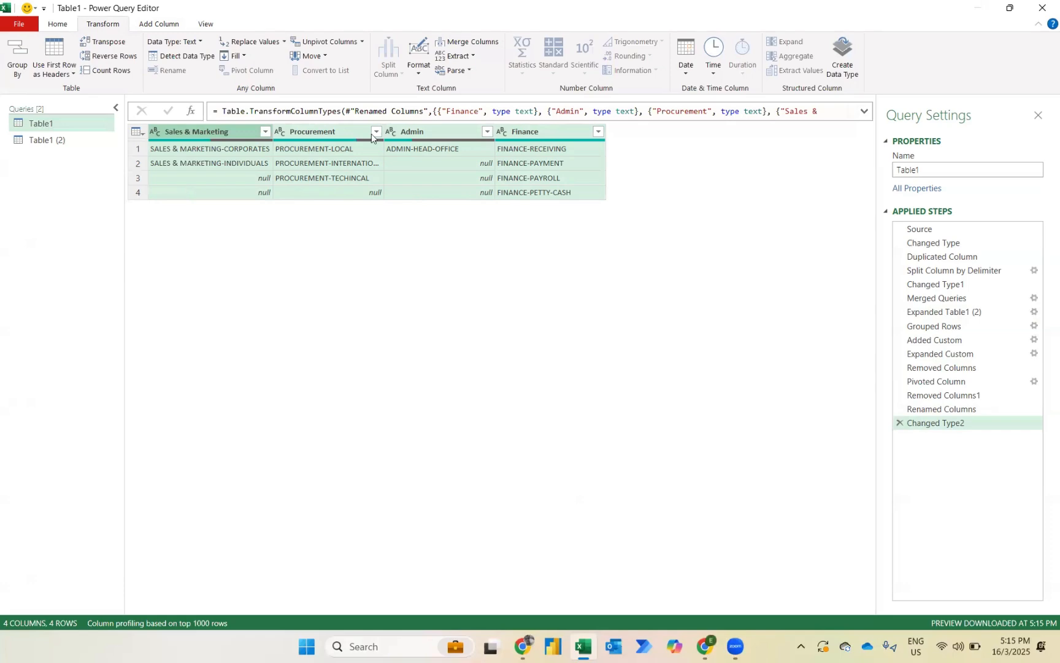
Close the Power Query Editor and load the queries to the workbook with Only Create Connection
click(57, 24)
click(17, 73)
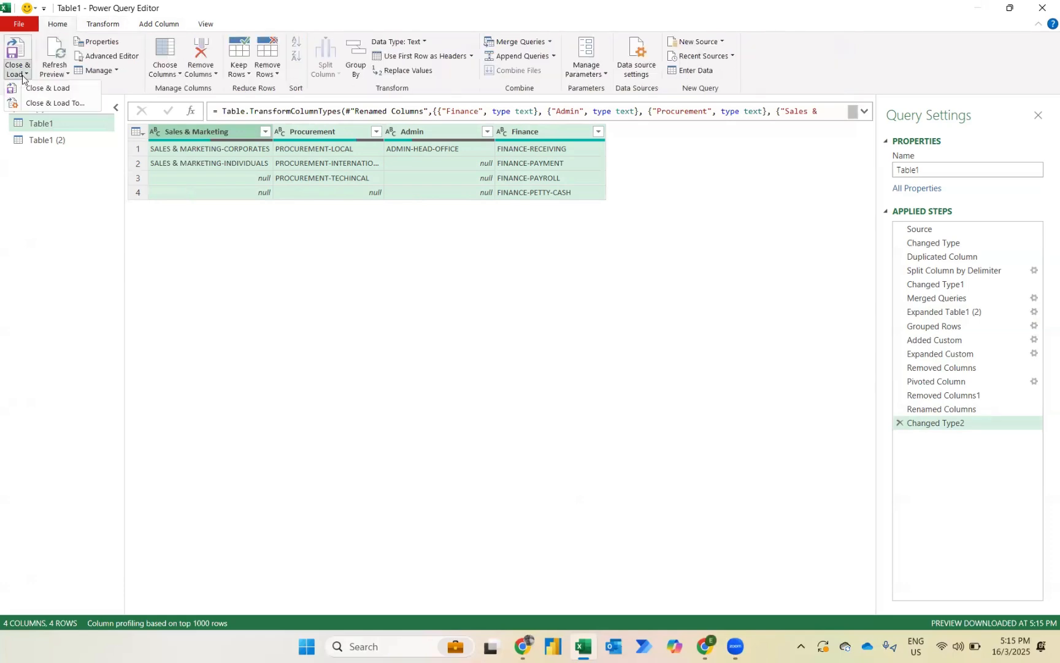
click(42, 103)
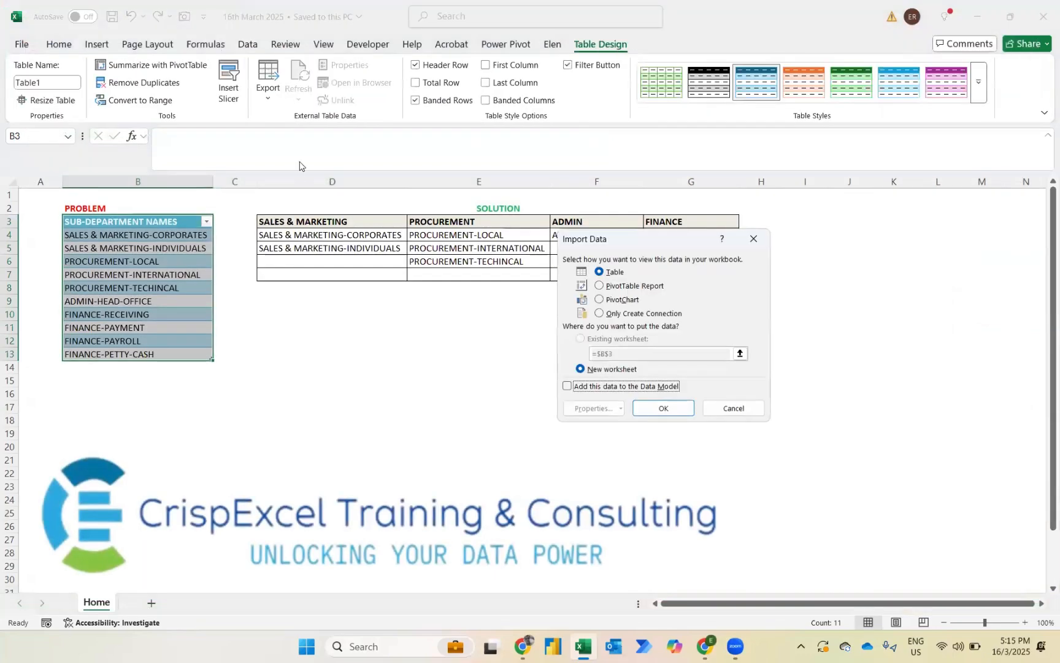
click(600, 313)
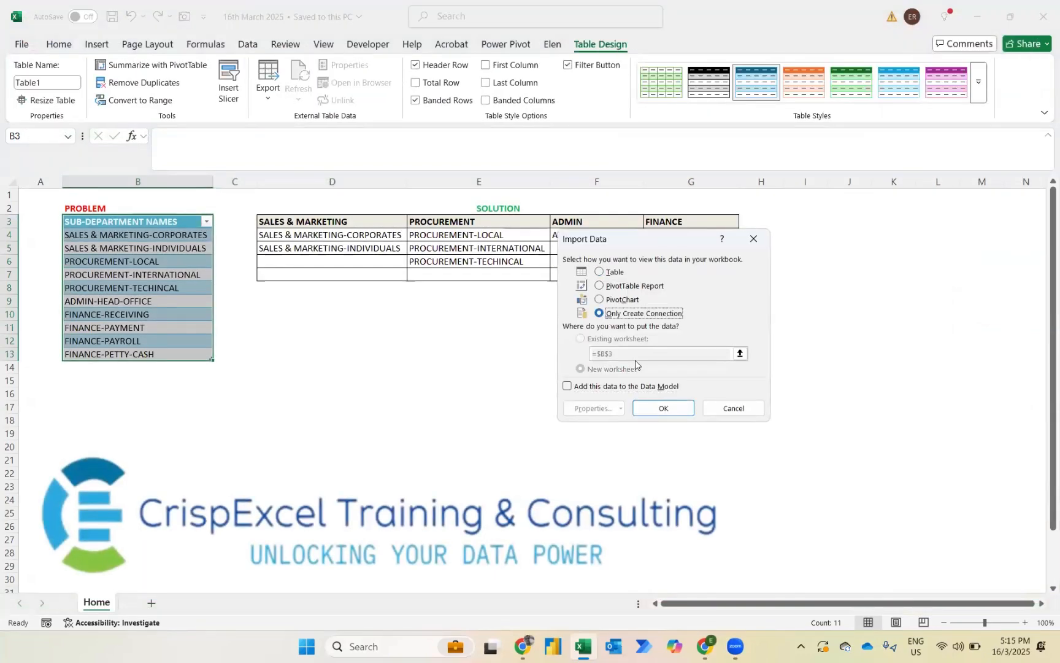
click(658, 409)
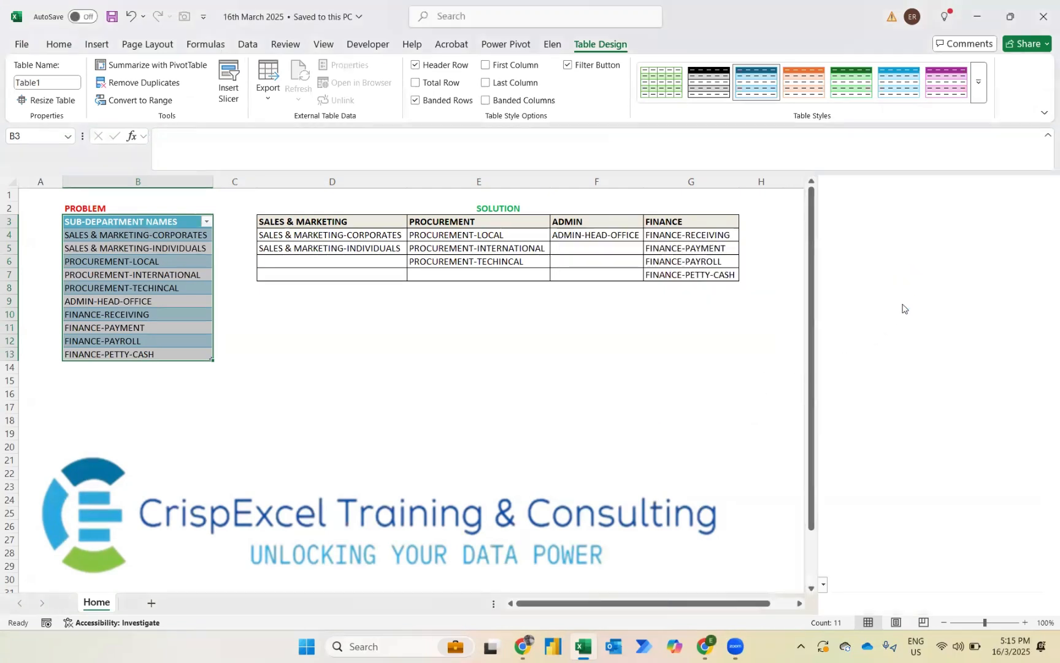
Select cell D10 as the output location and open the load options of the Table1 query
mouse_move(902, 312)
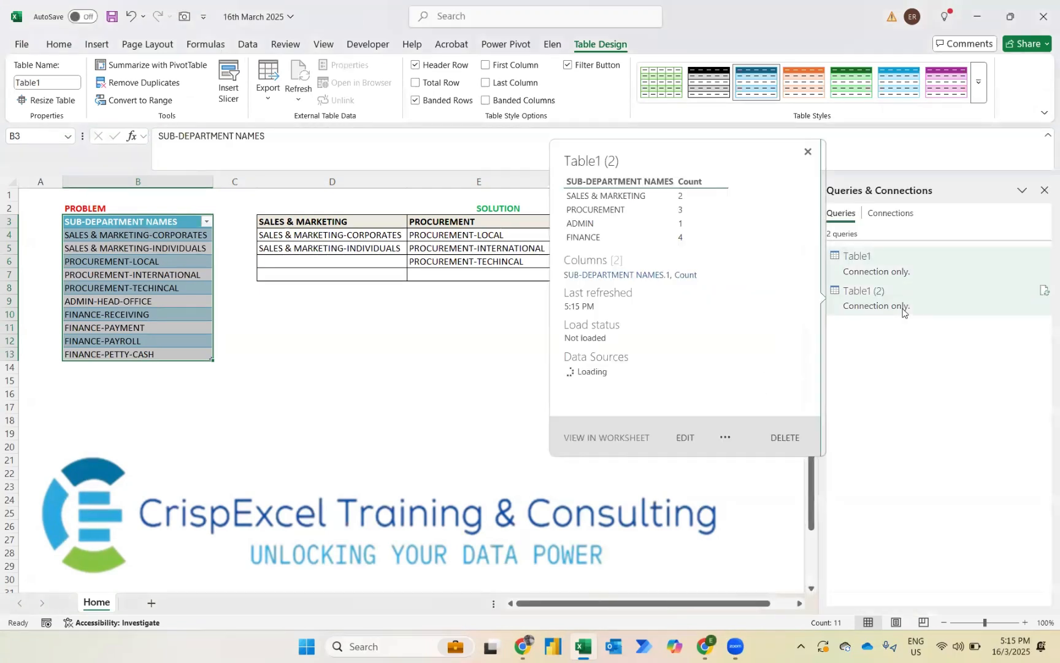
mouse_move(876, 268)
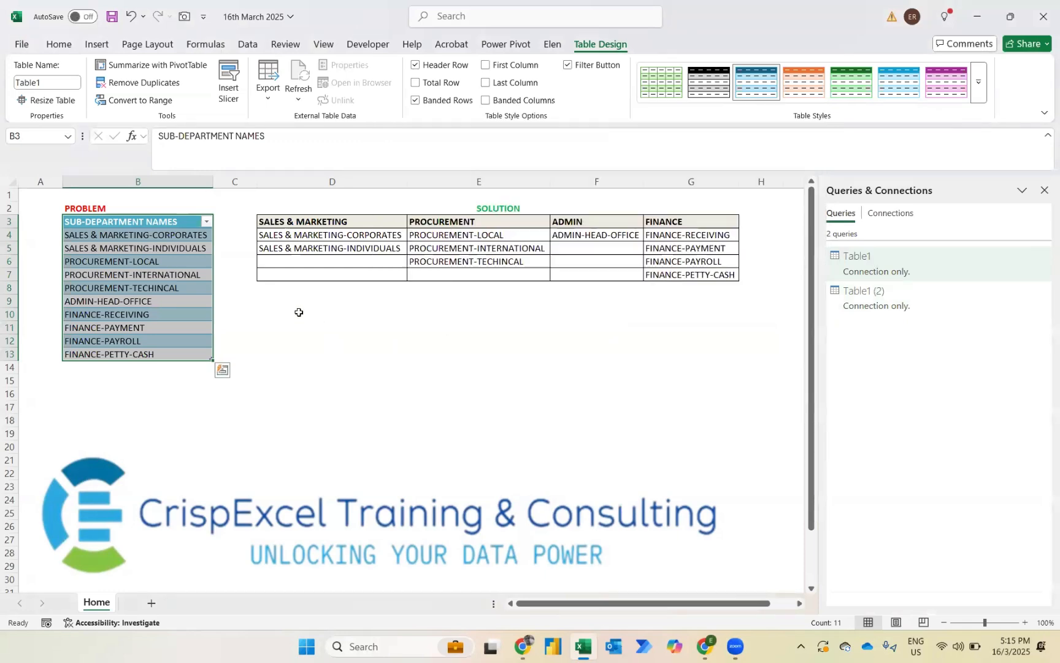
click(279, 310)
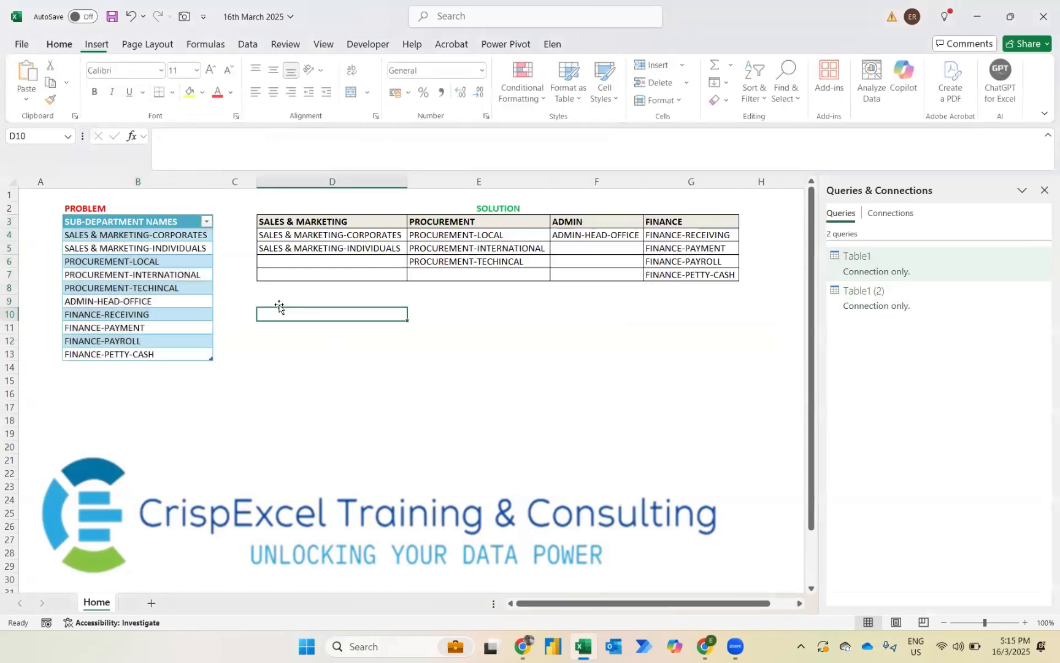
right_click(887, 278)
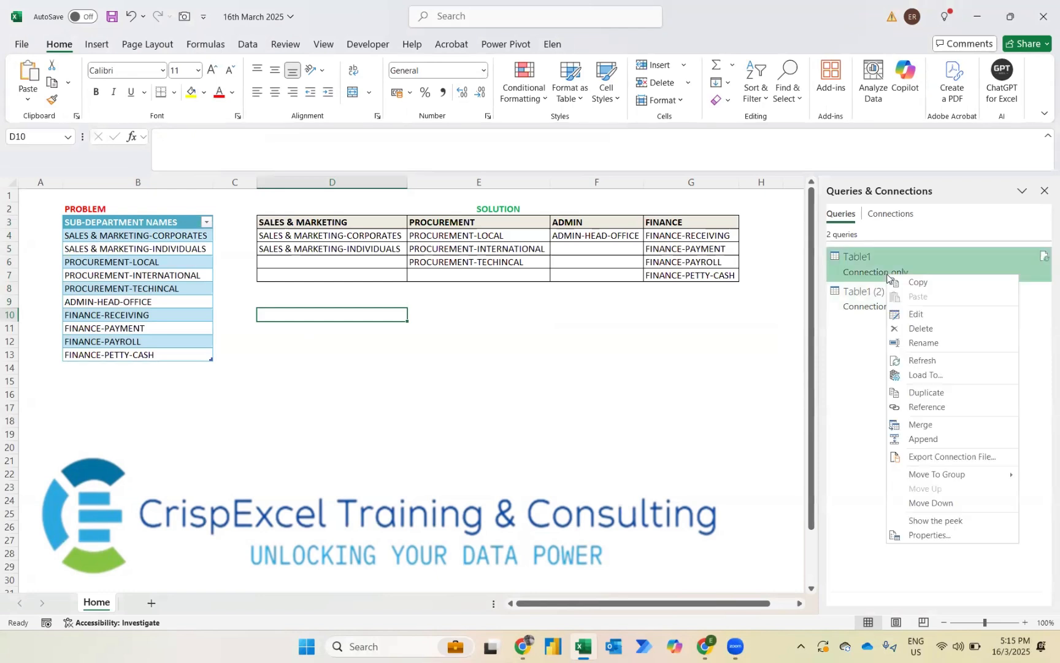
click(917, 375)
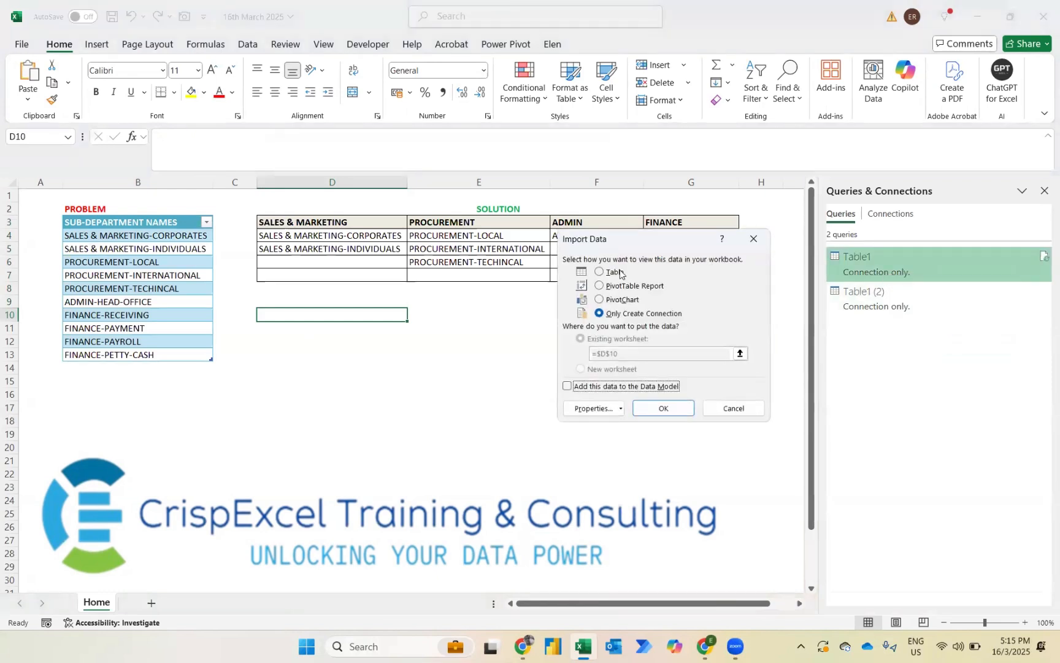